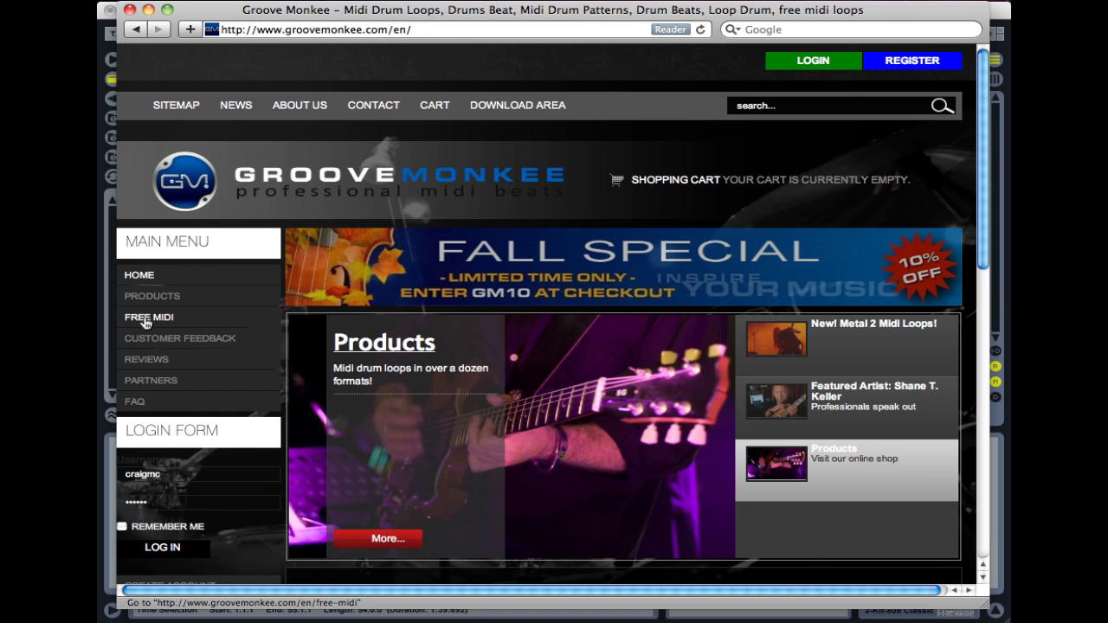
Step: Download the free 9.1 MB Groove Monkee Samples Mac installer from the FREE MIDI page
{"action": "left_click", "coordinate": [153, 320]}
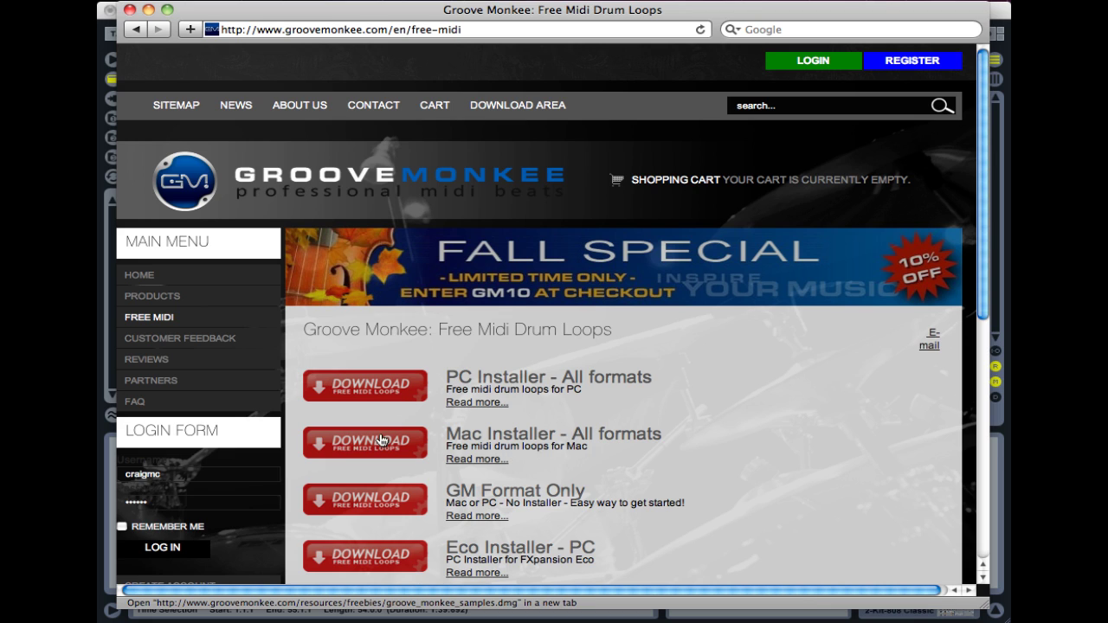
{"action": "left_click", "coordinate": [381, 440]}
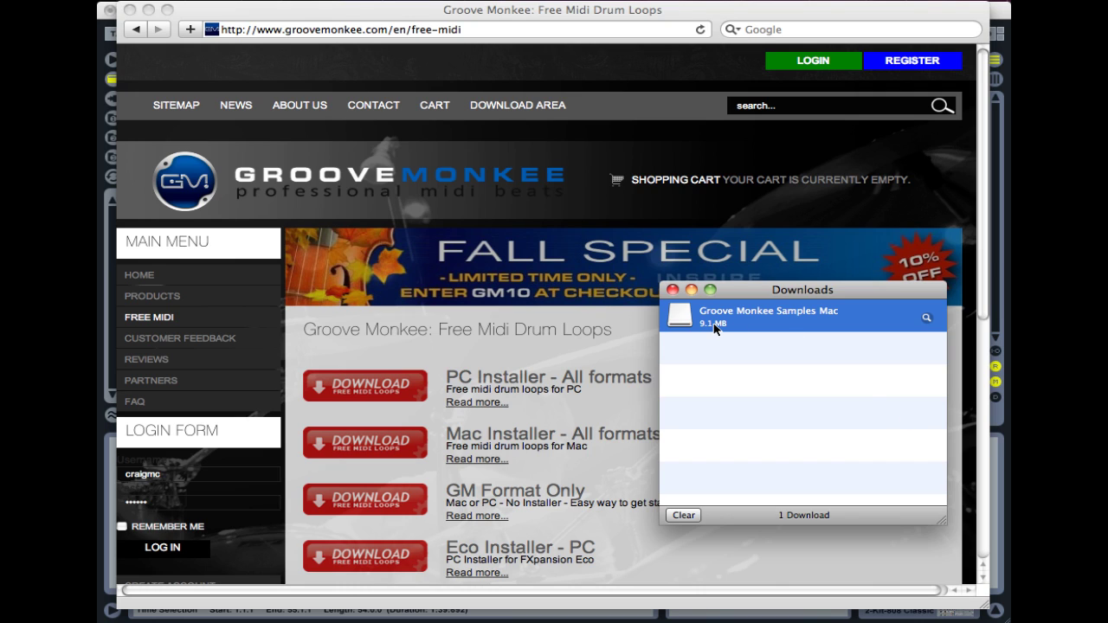
Step: In Finder, open the Other MIDI Mappings folder (13 items) on the Groove Monkee Samples Mac disk
{"action": "key", "text": "super+Tab"}
{"action": "key", "text": "super+Tab"}
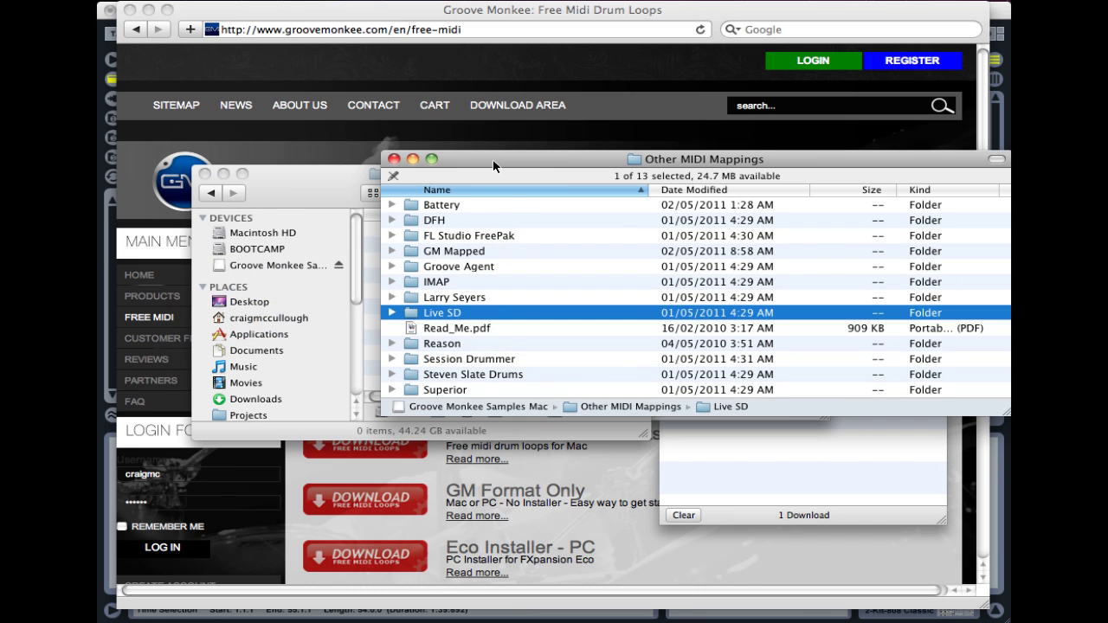
{"action": "left_click_drag", "start_coordinate": [493, 163], "coordinate": [429, 283]}
{"action": "left_click", "coordinate": [700, 254]}
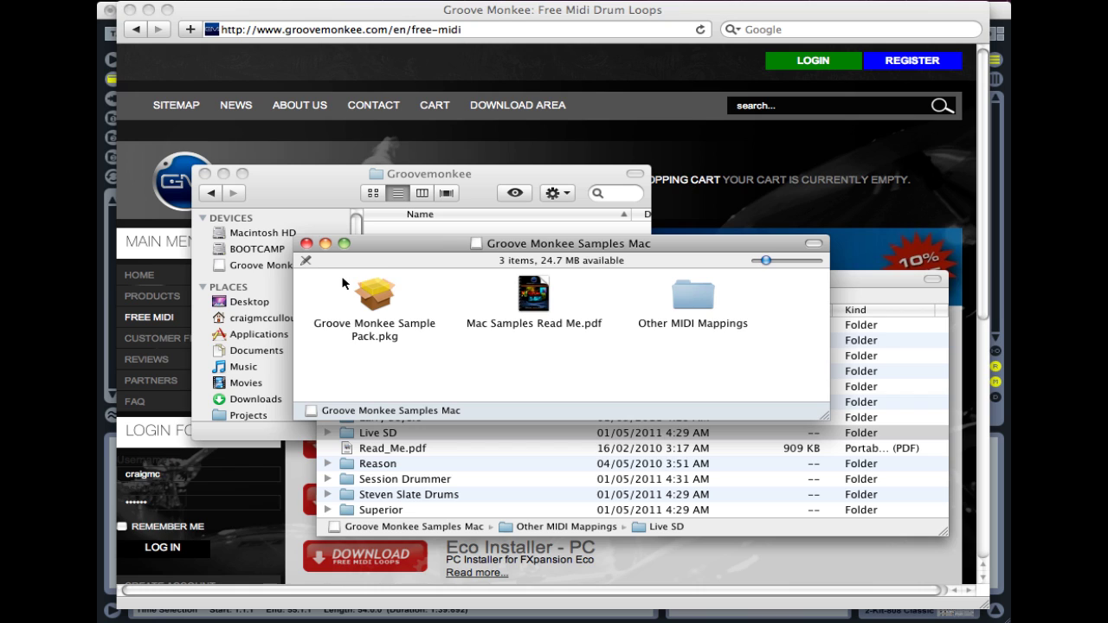
{"action": "left_click", "coordinate": [693, 295]}
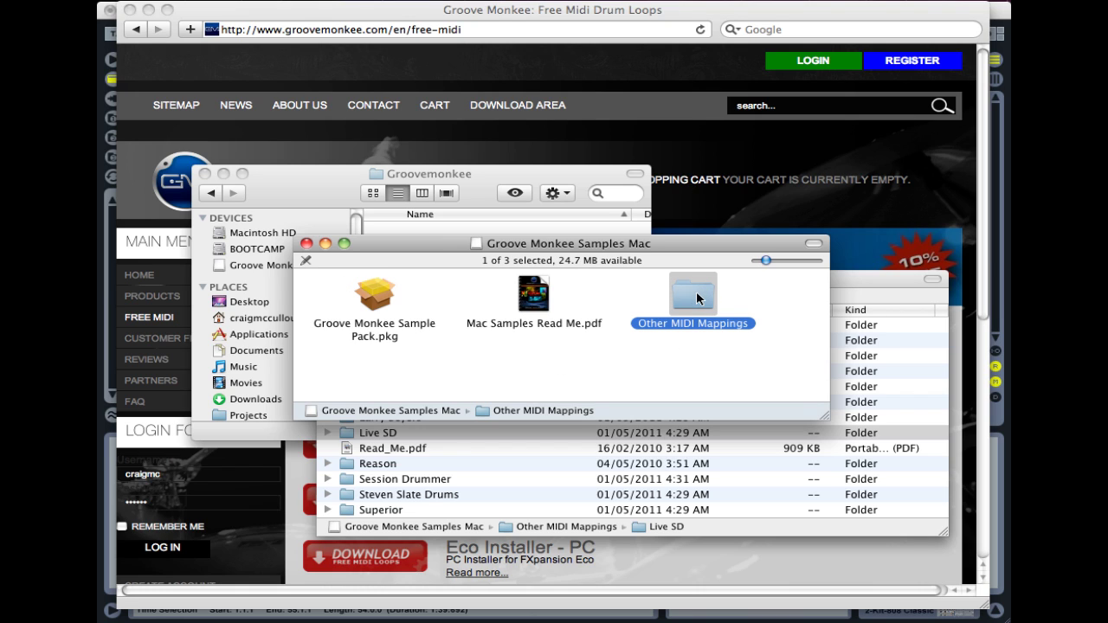
{"action": "left_click", "coordinate": [855, 283]}
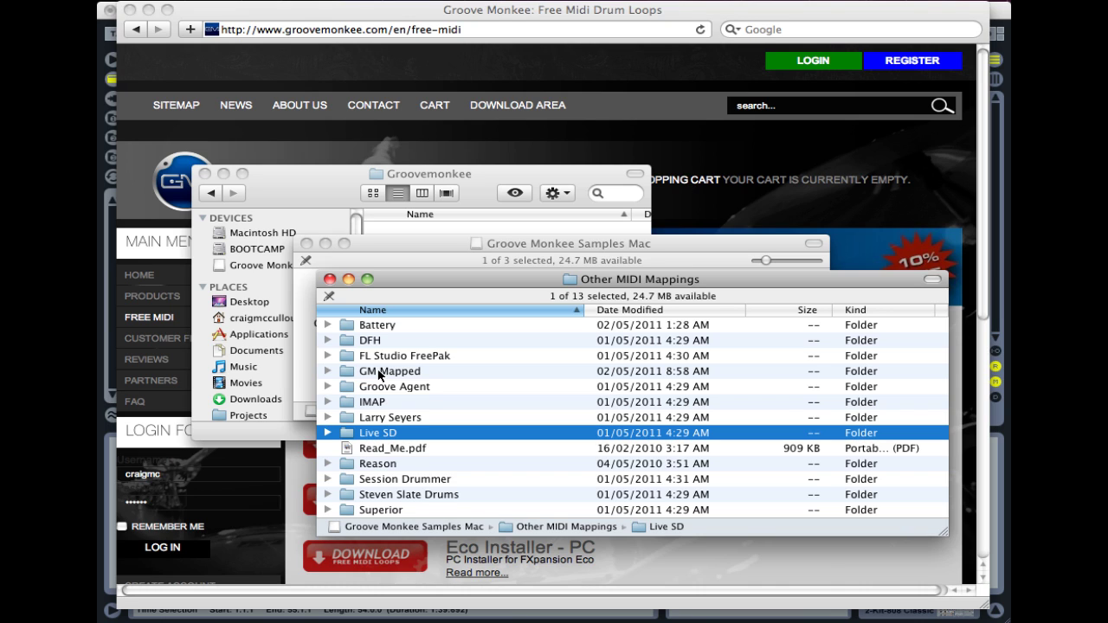
Step: Select GM Mapped along with Live SD, then bring forward the empty Music > Groovemonkee folder
{"action": "left_click", "coordinate": [378, 372], "text": "super"}
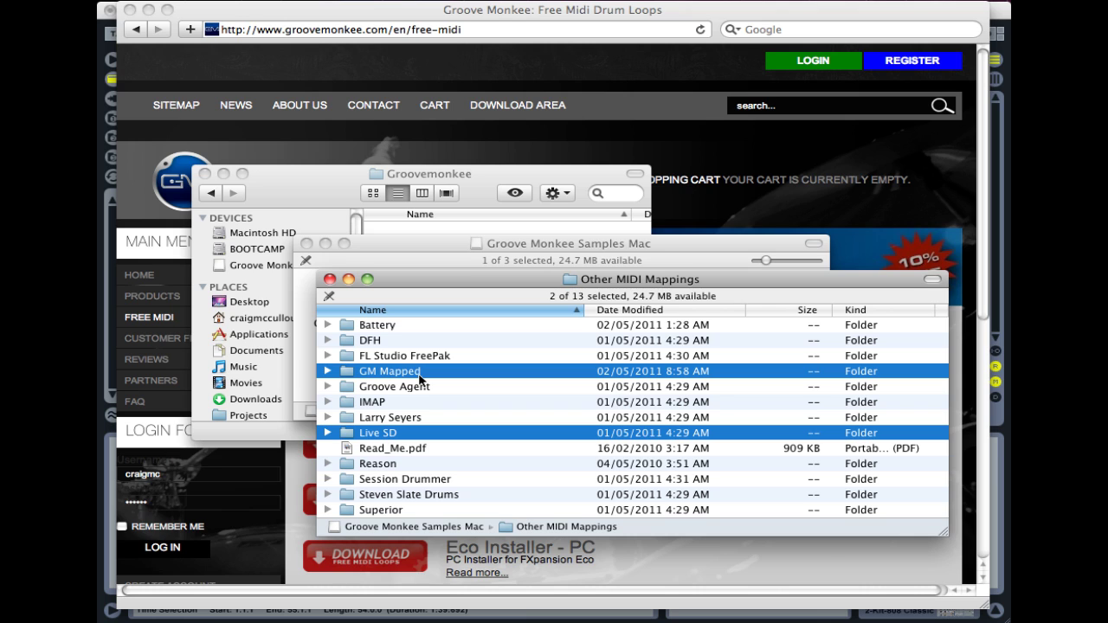
{"action": "left_click", "coordinate": [317, 177]}
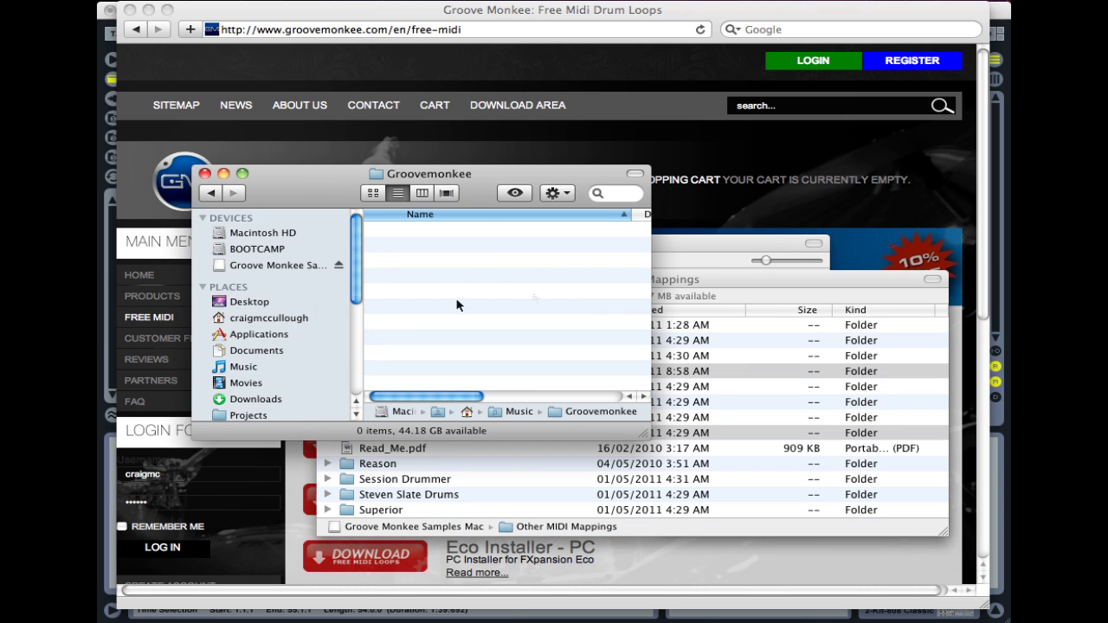
Step: Paste the GM Mapped and Live SD folders into Music > Groovemonkee
{"action": "left_click", "coordinate": [231, 368]}
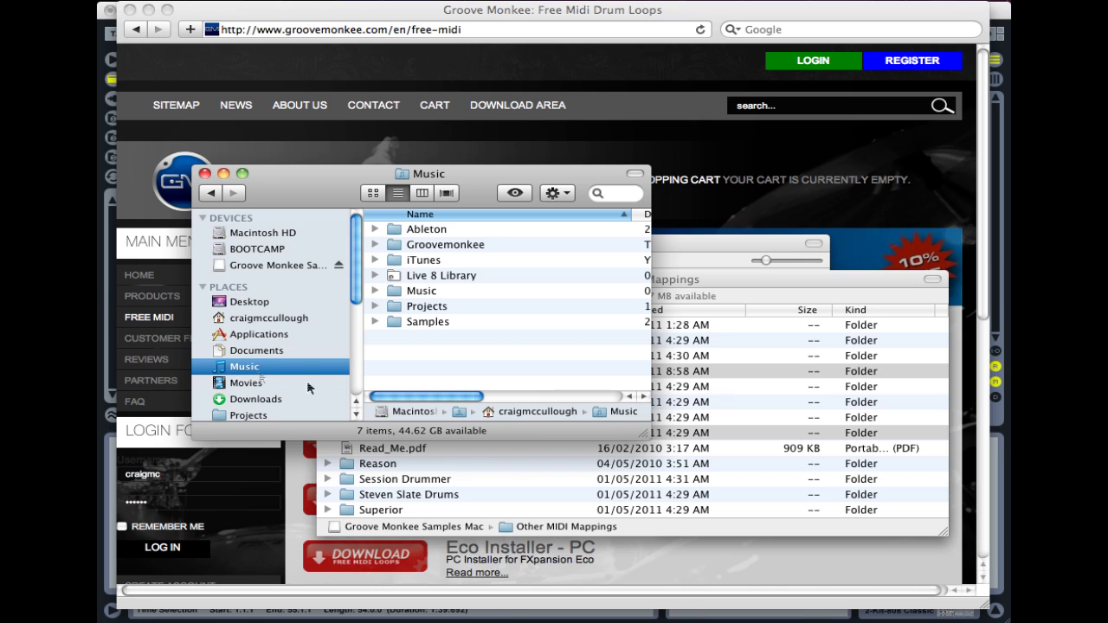
{"action": "left_click", "coordinate": [268, 318]}
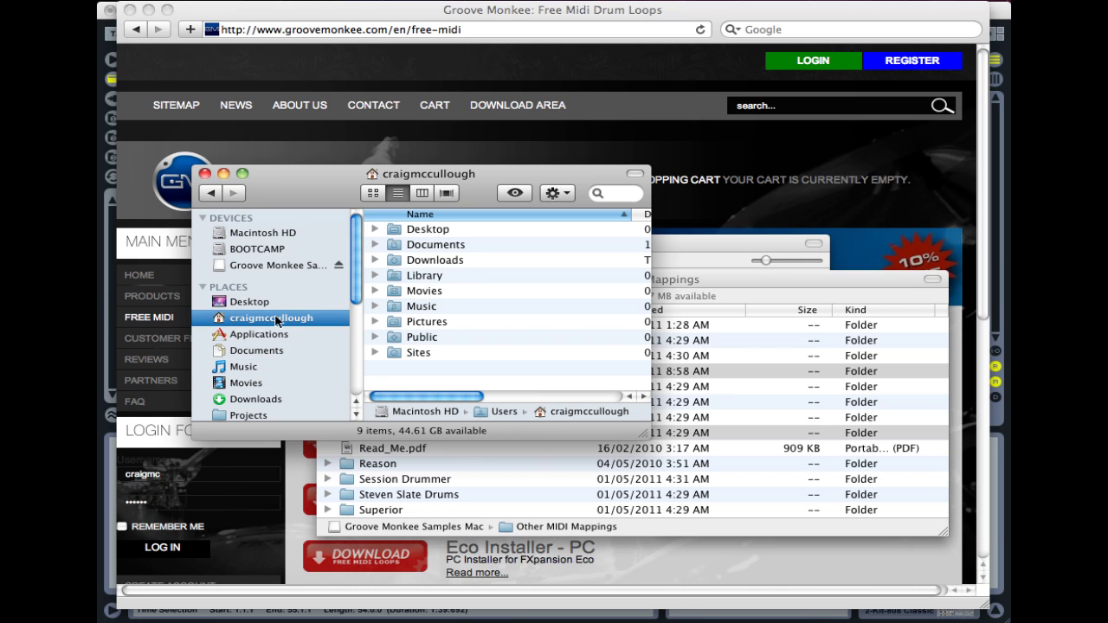
{"action": "left_click", "coordinate": [247, 368]}
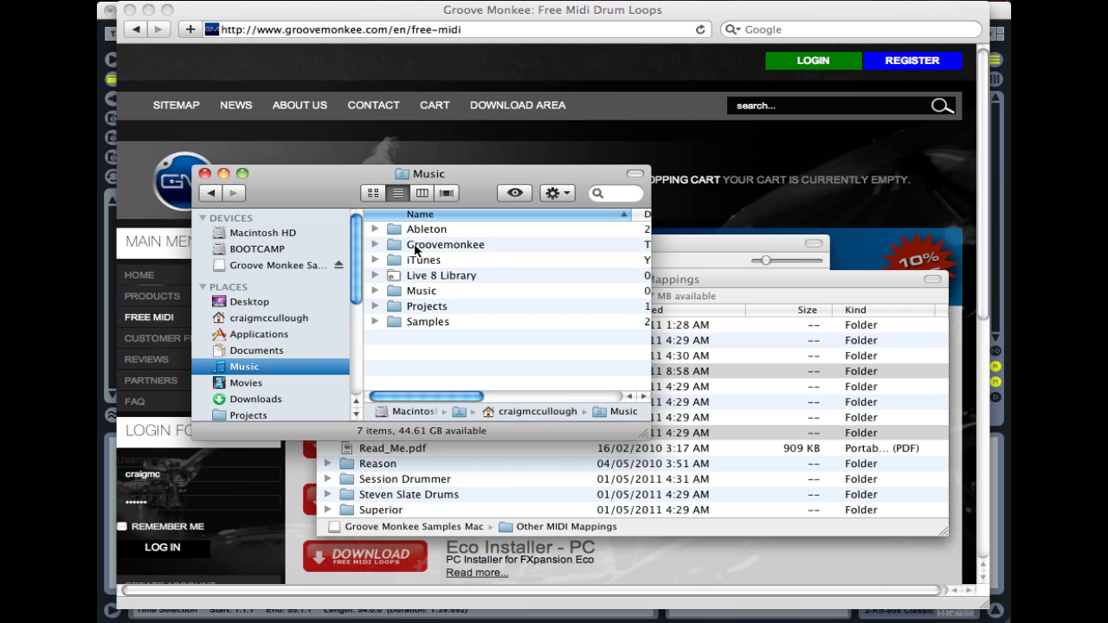
{"action": "double_click", "coordinate": [415, 250]}
{"action": "right_click", "coordinate": [471, 276]}
{"action": "left_click", "coordinate": [516, 331]}
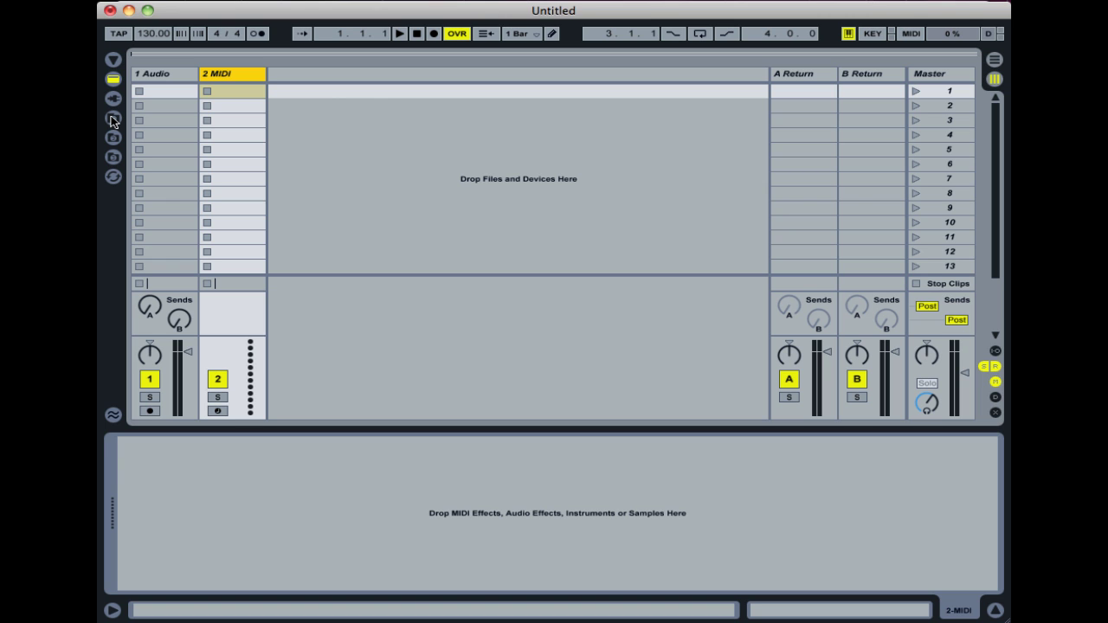
Step: Show Live's file browser, listing the home folder with Music and Downloads
{"action": "left_click", "coordinate": [111, 120]}
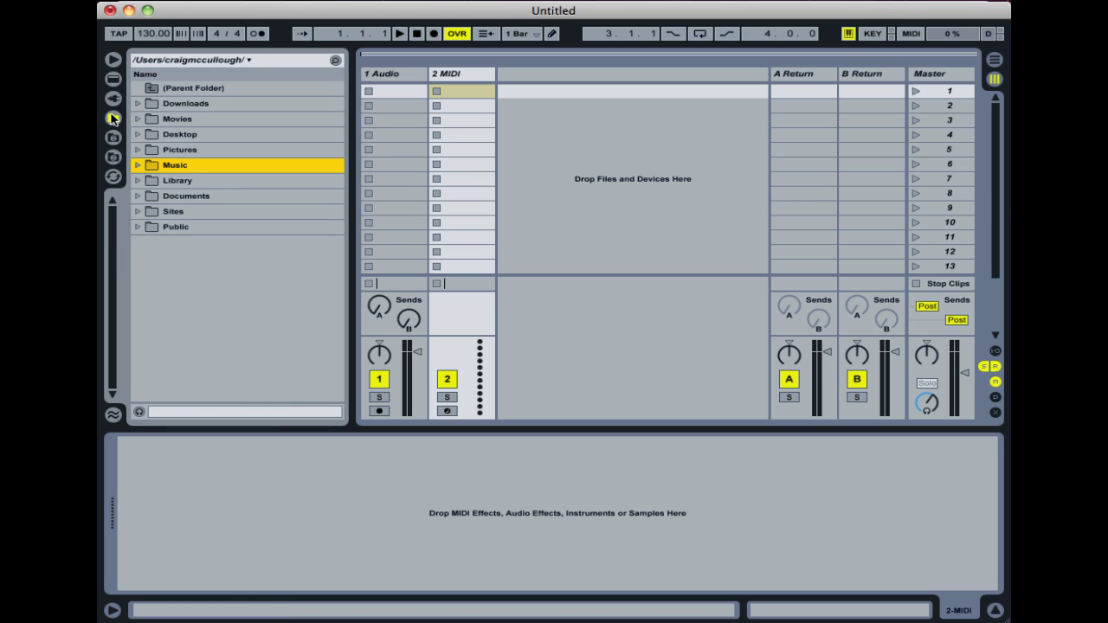
Step: Navigate the browser to Music > Groovemonkee and bookmark that folder
{"action": "double_click", "coordinate": [170, 166]}
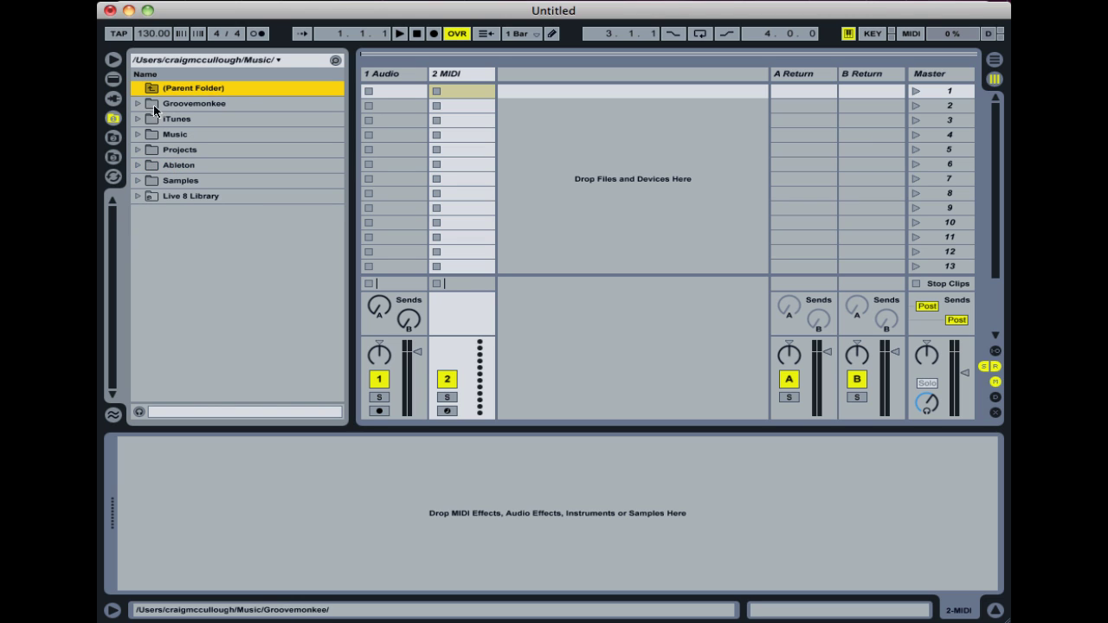
{"action": "double_click", "coordinate": [188, 103]}
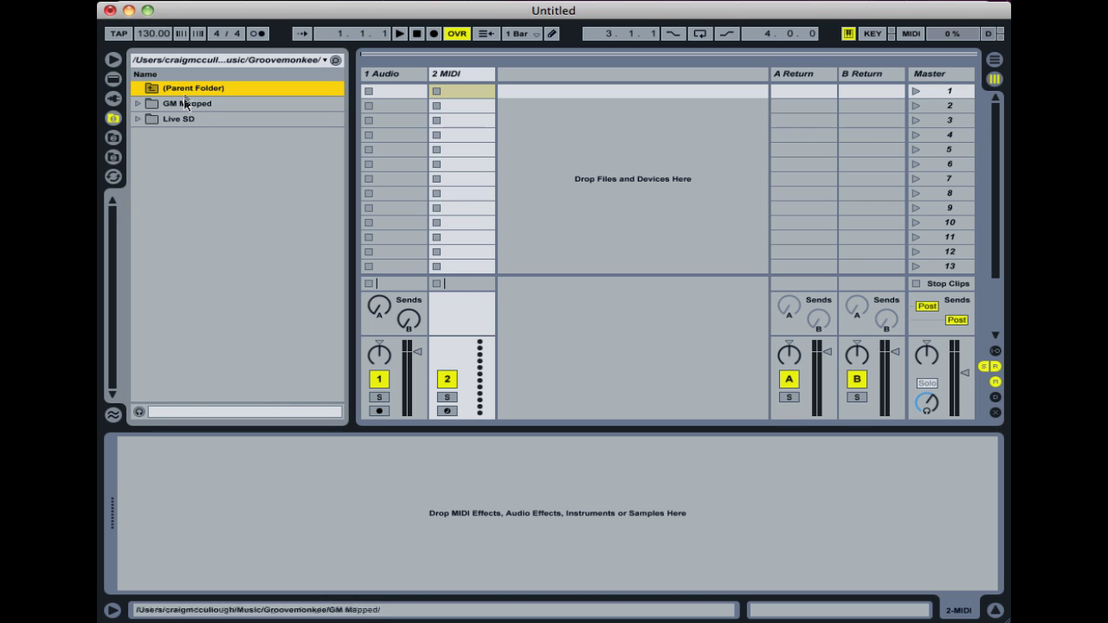
{"action": "left_click", "coordinate": [154, 57]}
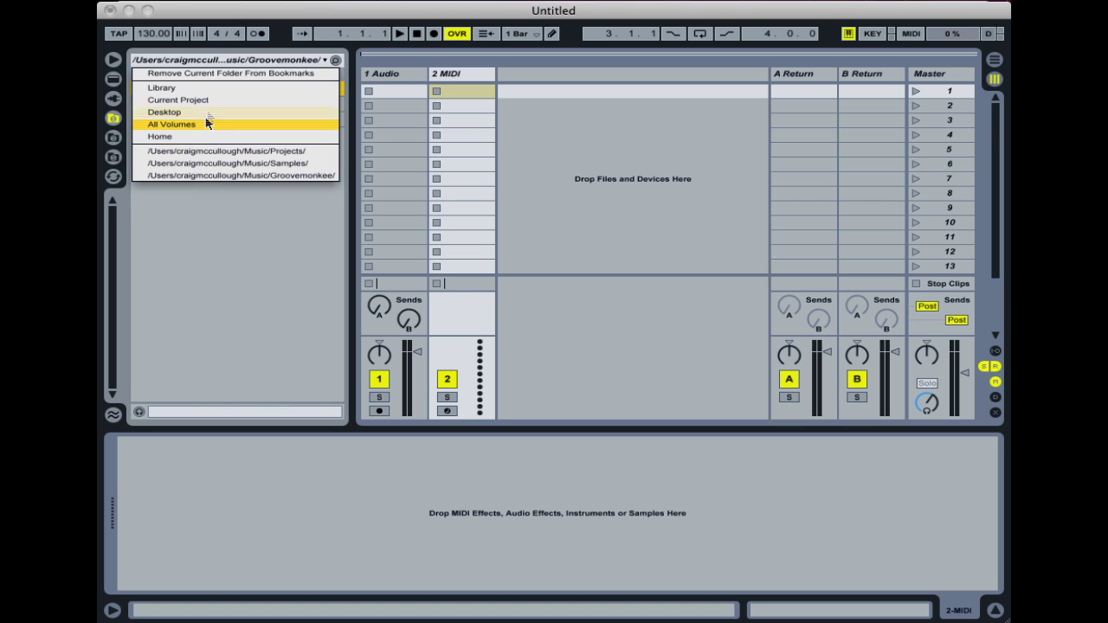
{"action": "left_click", "coordinate": [156, 74]}
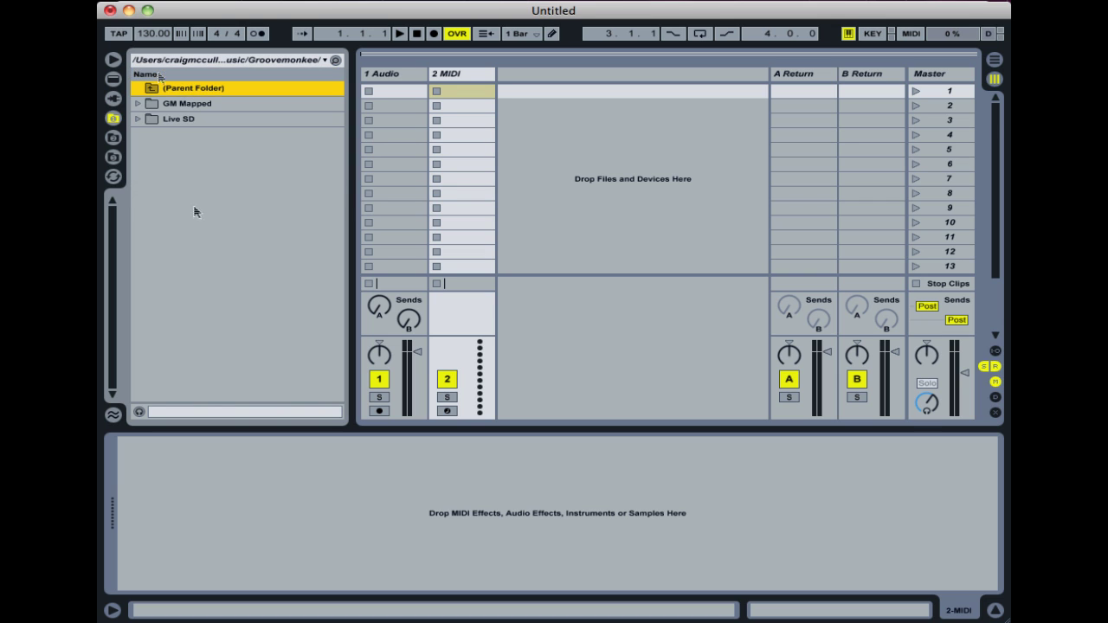
{"action": "left_click", "coordinate": [206, 60]}
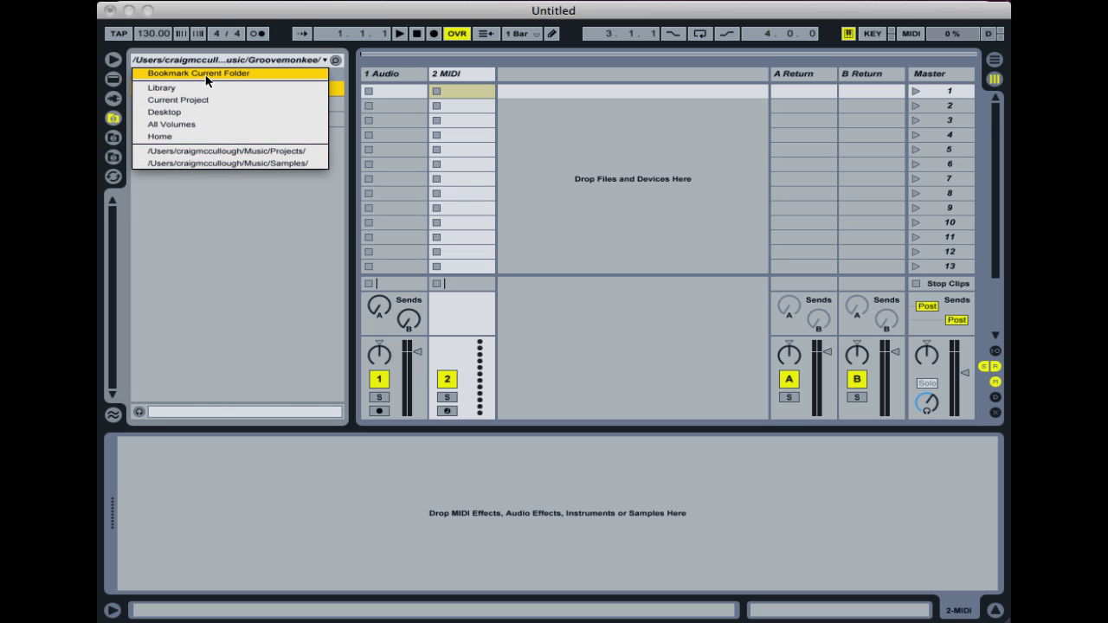
{"action": "left_click", "coordinate": [206, 77]}
{"action": "left_click", "coordinate": [191, 60]}
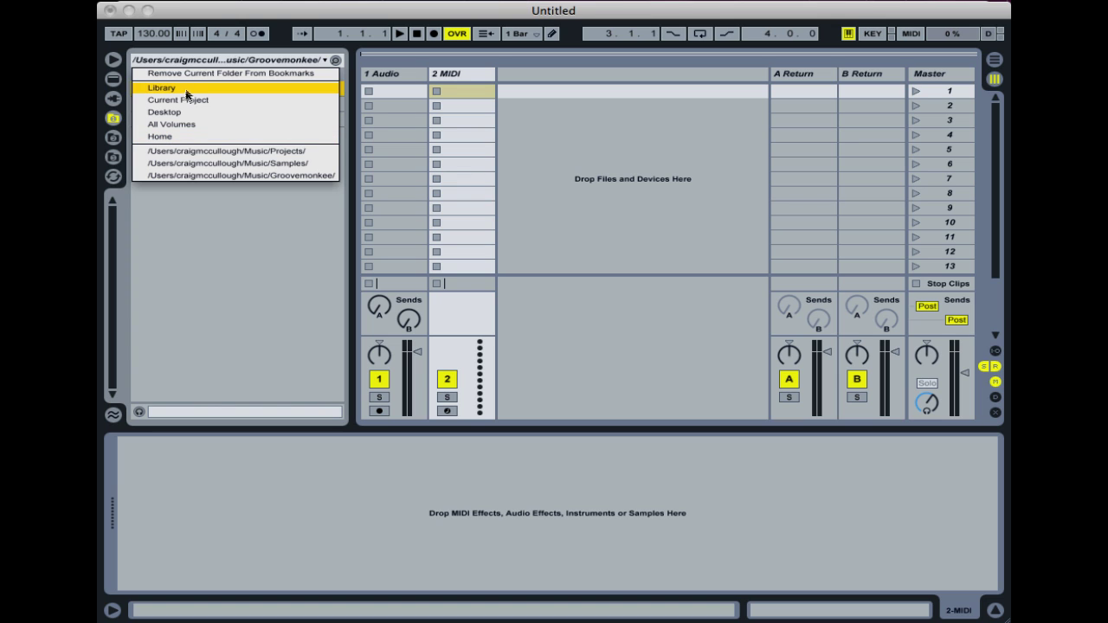
{"action": "left_click", "coordinate": [234, 174]}
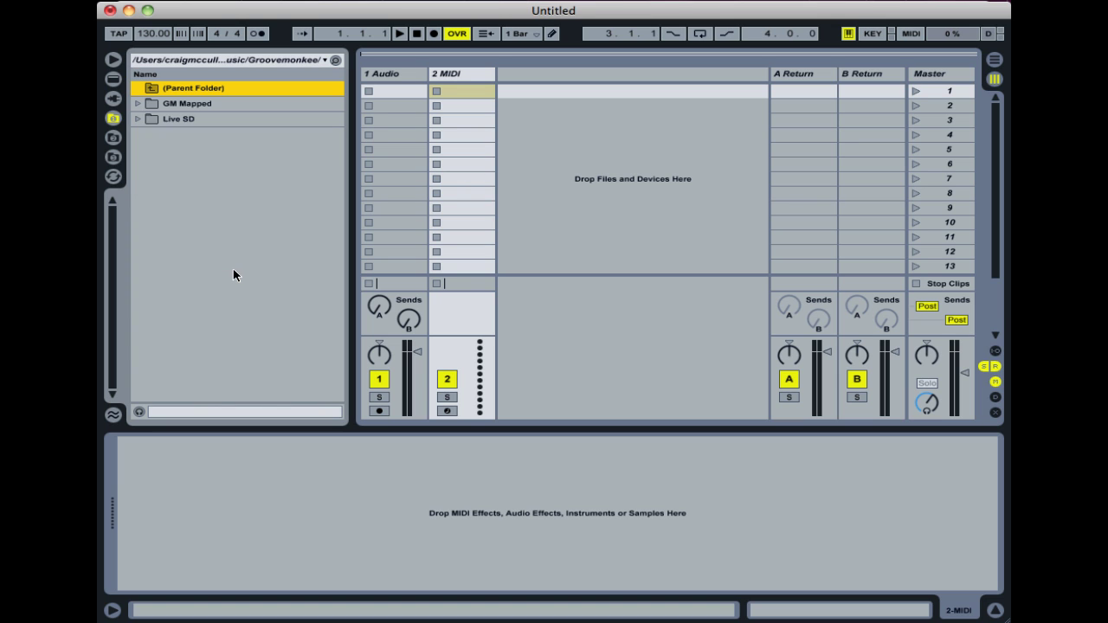
Step: Open Live SD > Electronic Samples Live SD to list the 065 G-Funk through 140 Trance loops
{"action": "double_click", "coordinate": [170, 121]}
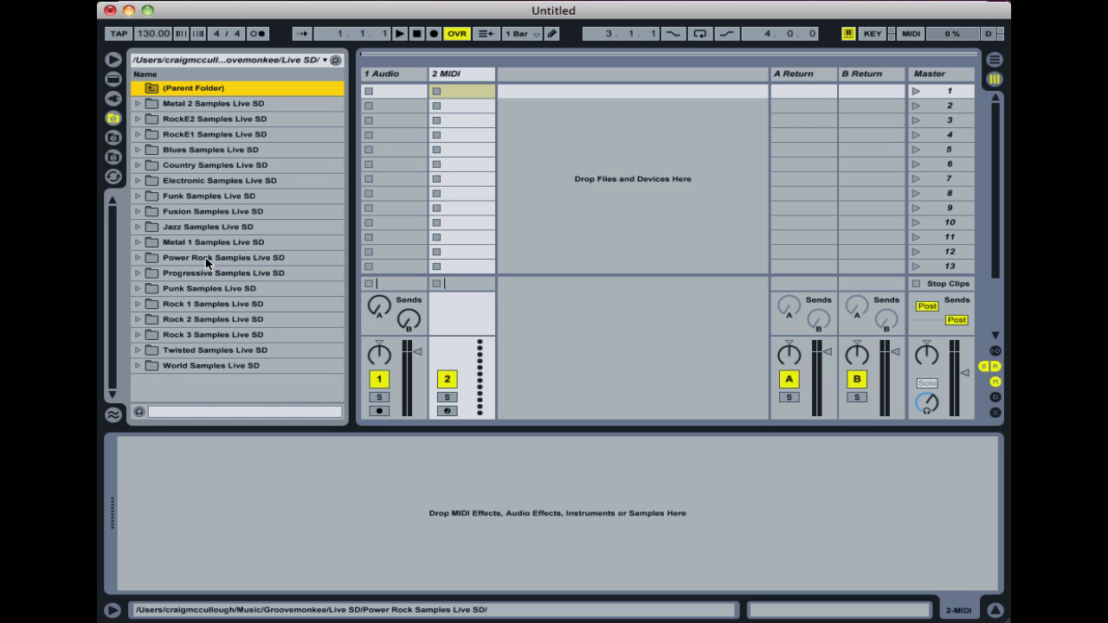
{"action": "double_click", "coordinate": [163, 179]}
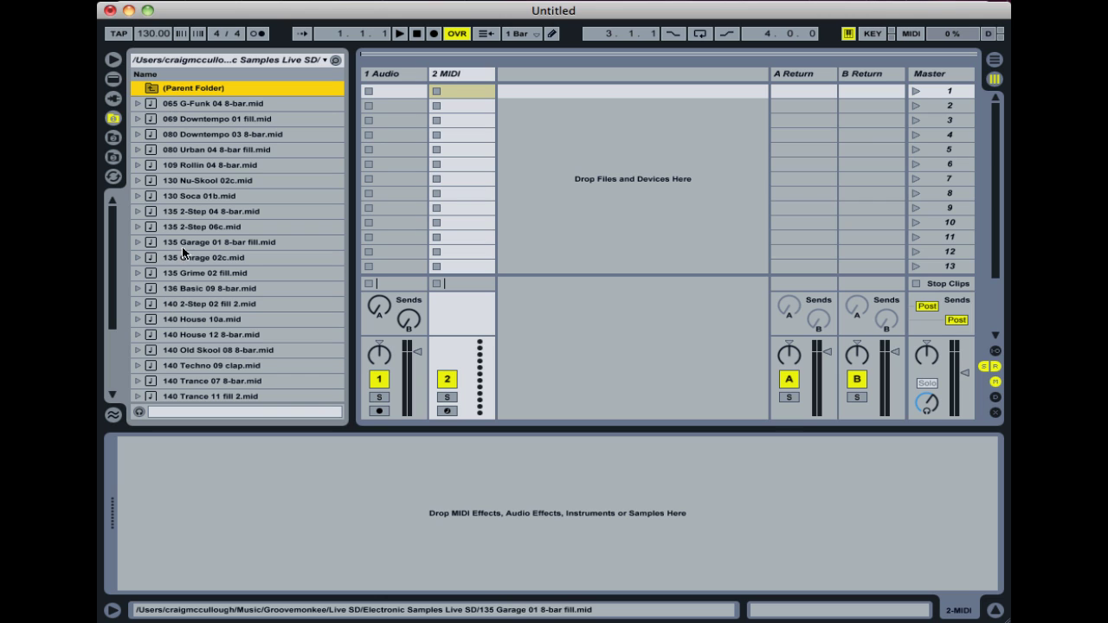
{"action": "left_click", "coordinate": [148, 38]}
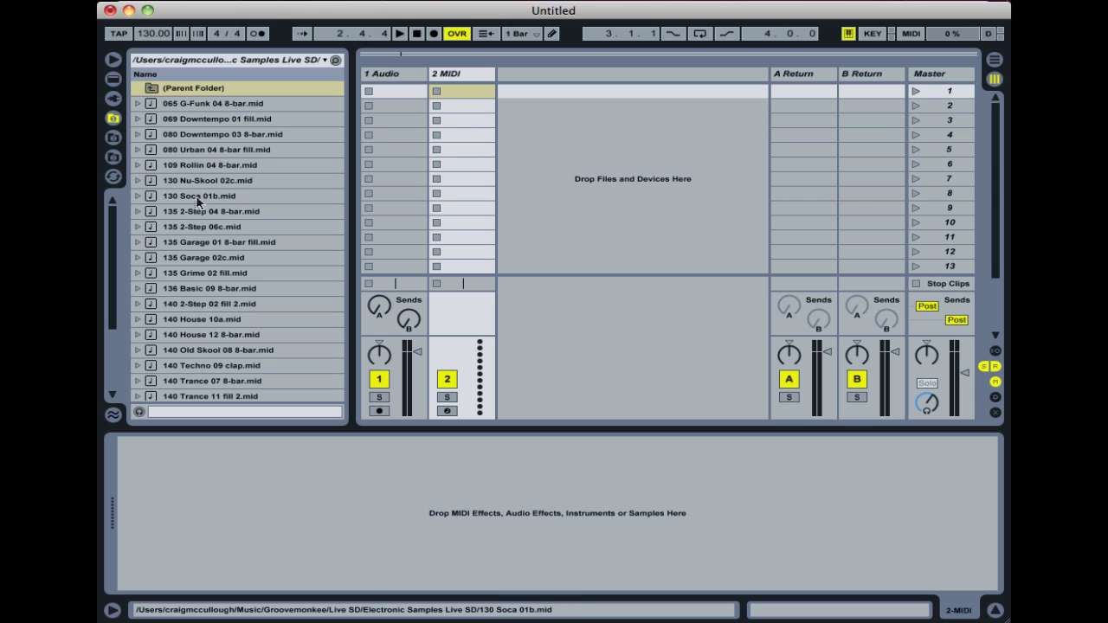
{"action": "scroll", "coordinate": [199, 286], "scroll_direction": "down", "scroll_amount": 3}
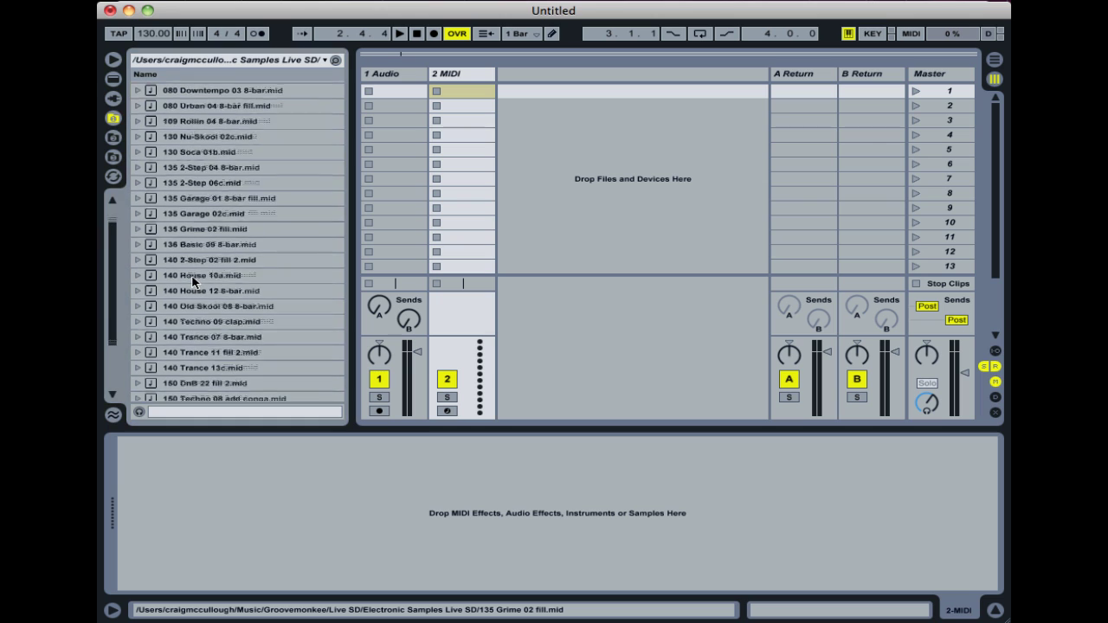
{"action": "scroll", "coordinate": [199, 285], "scroll_direction": "up", "scroll_amount": 3}
{"action": "scroll", "coordinate": [215, 160], "scroll_direction": "down", "scroll_amount": 1}
{"action": "scroll", "coordinate": [216, 159], "scroll_direction": "up", "scroll_amount": 1}
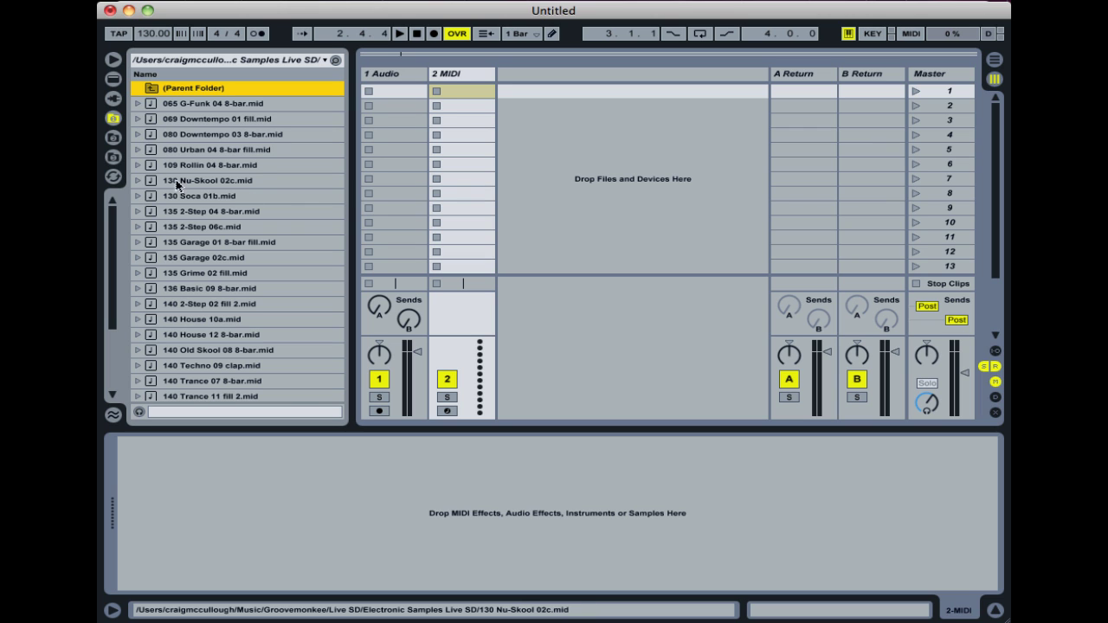
Step: Place 130 Nu-Skool 02c, 130 Soca 01b and 135 2-Step 04 8-bar in 2 MIDI slots 2, 4, 6; hide the browser
{"action": "left_click_drag", "start_coordinate": [179, 182], "coordinate": [406, 102]}
{"action": "left_click_drag", "start_coordinate": [191, 196], "coordinate": [403, 137]}
{"action": "left_click_drag", "start_coordinate": [178, 211], "coordinate": [454, 167]}
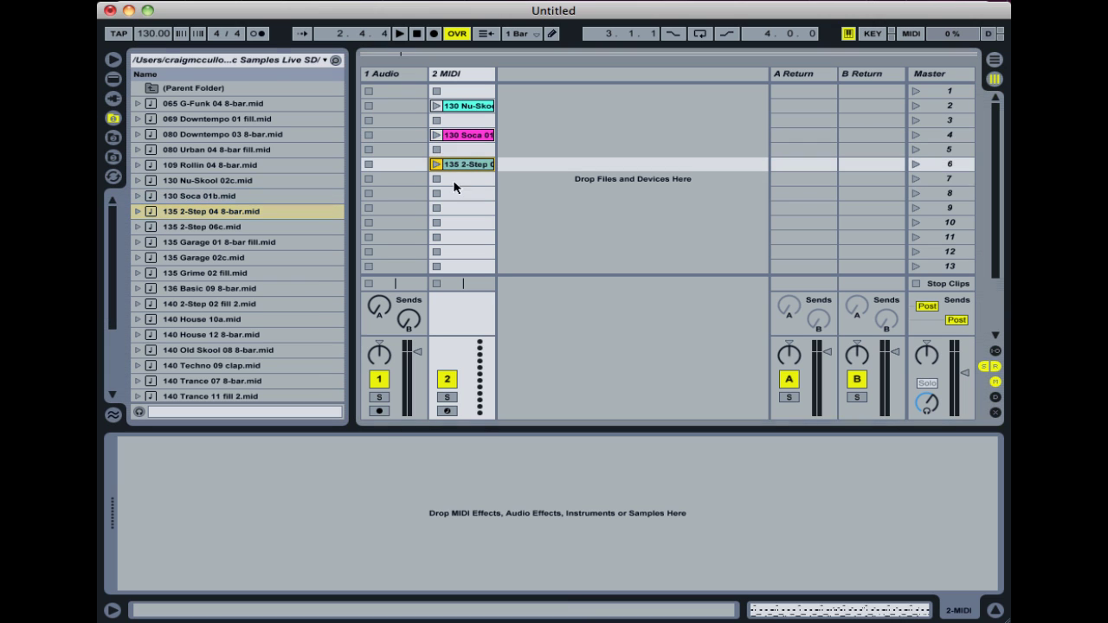
{"action": "left_click", "coordinate": [113, 59]}
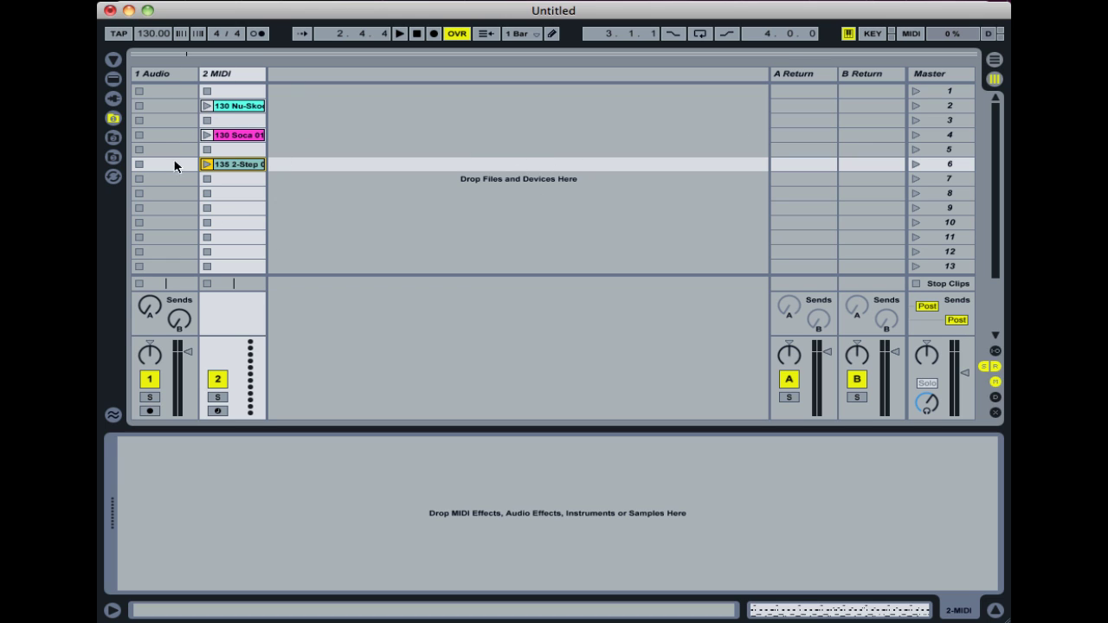
Step: Switch between Arrangement and Session views, hide the browser, and end in Session view on the Nu-Skool clip
{"action": "key", "text": "Tab"}
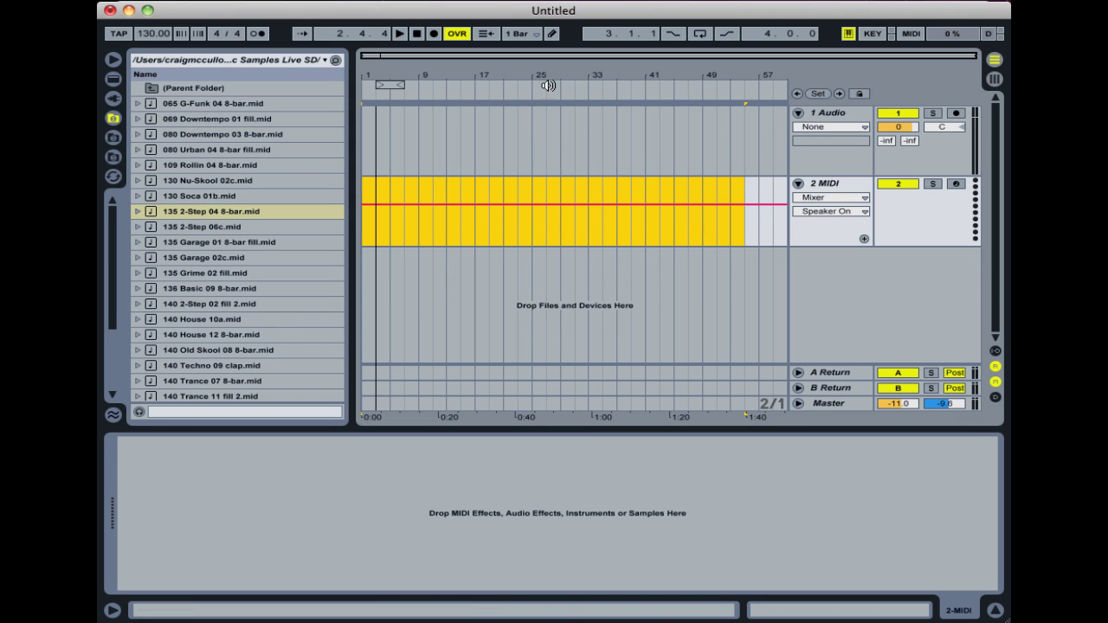
{"action": "key", "text": "Tab"}
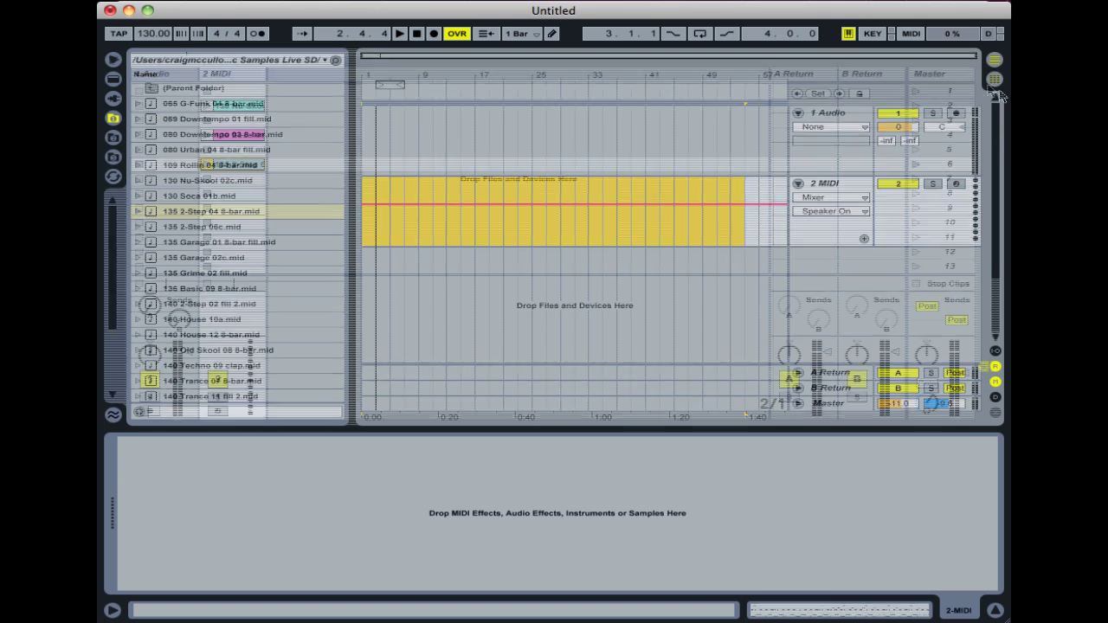
{"action": "key", "text": "Tab"}
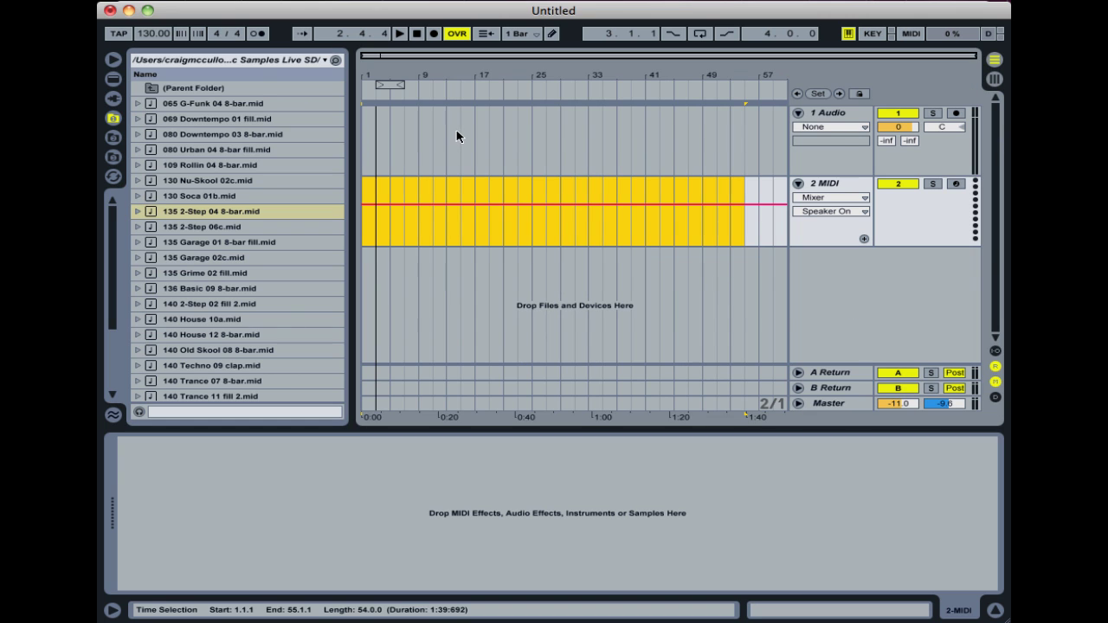
{"action": "key", "text": "Tab"}
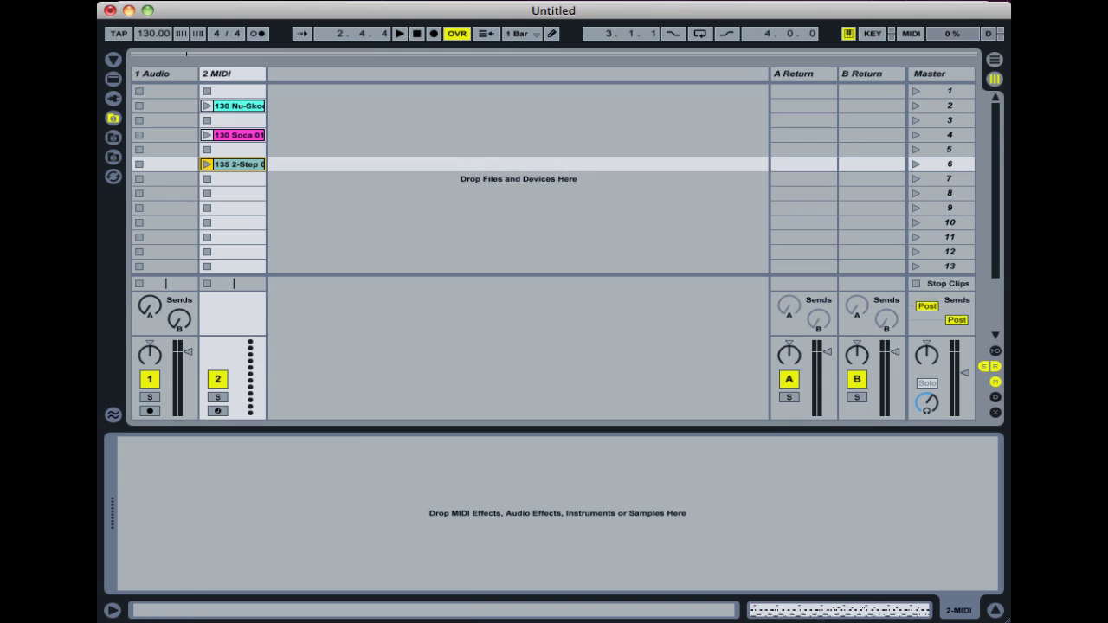
{"action": "left_click", "coordinate": [995, 59]}
{"action": "left_click", "coordinate": [997, 79]}
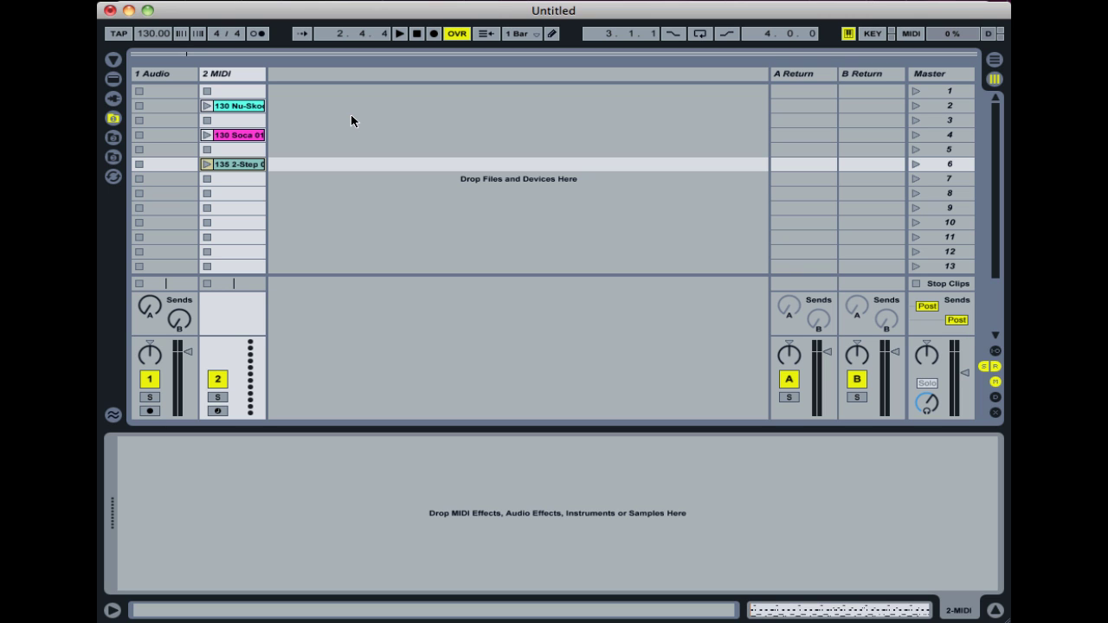
{"action": "key", "text": "Tab"}
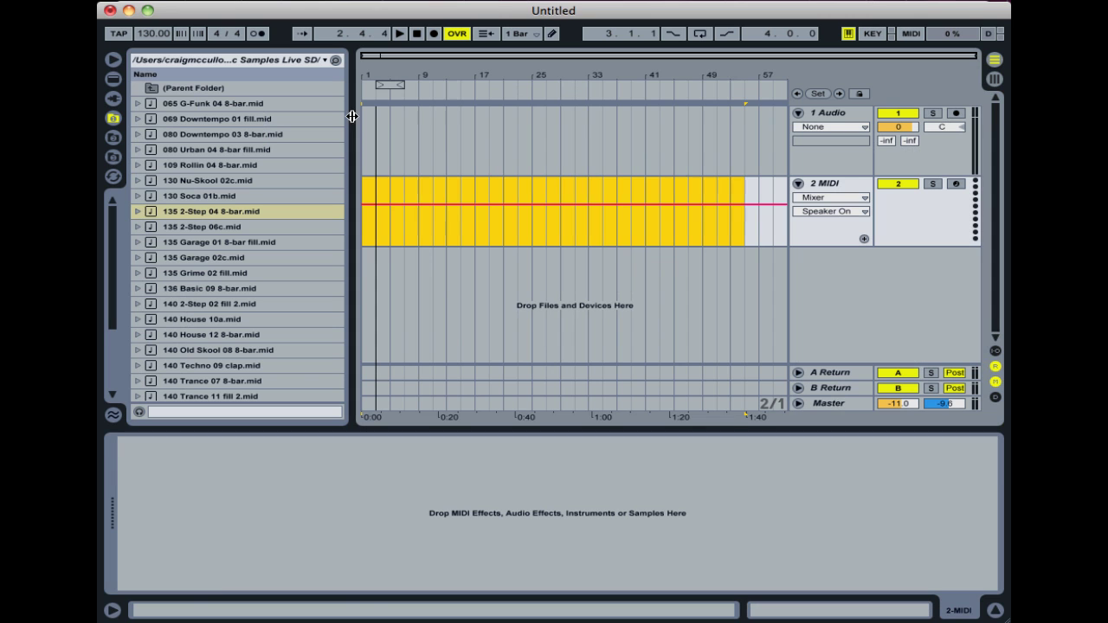
{"action": "left_click", "coordinate": [114, 60]}
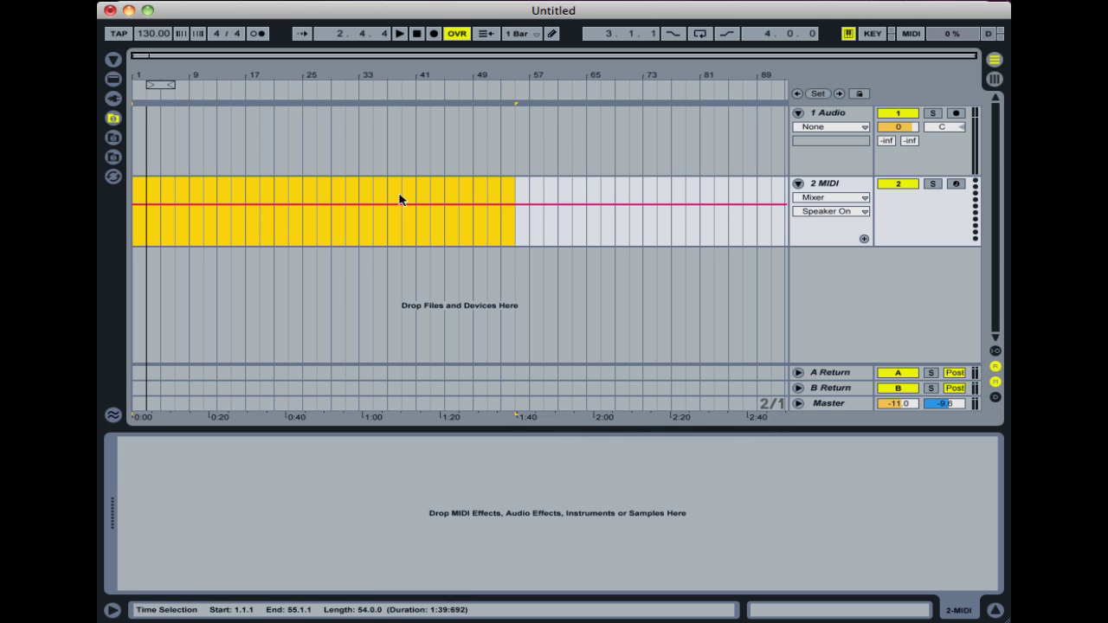
{"action": "key", "text": "Tab"}
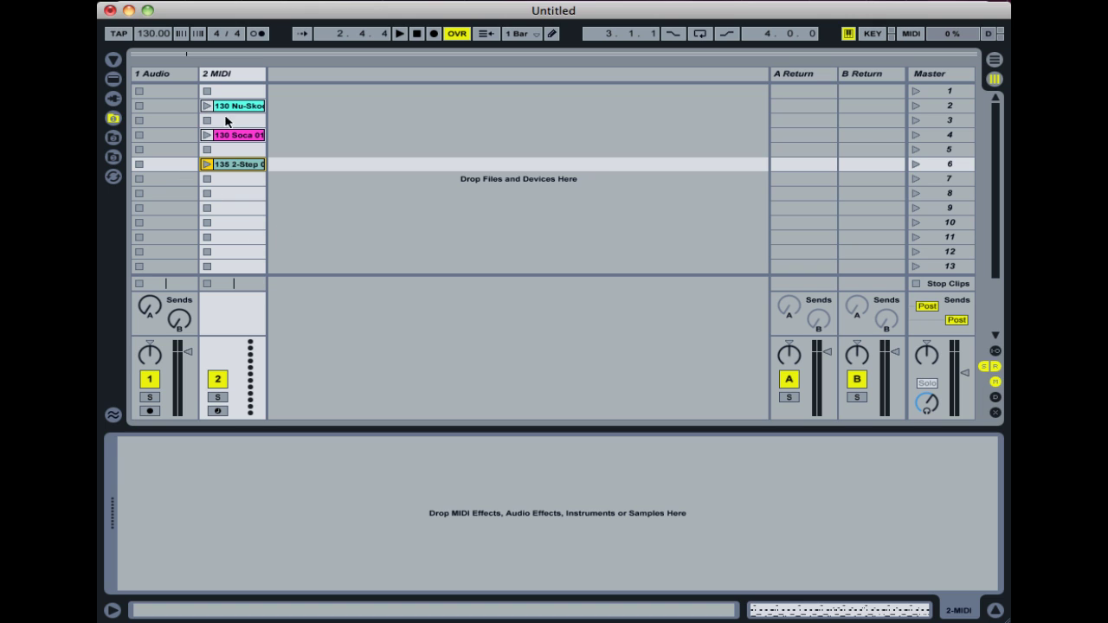
{"action": "left_click", "coordinate": [231, 107]}
Step: Play and stop the 130 Nu-Skool loop, then show its C1–A#1 drum notes in an enlarged clip editor
{"action": "left_click", "coordinate": [217, 136]}
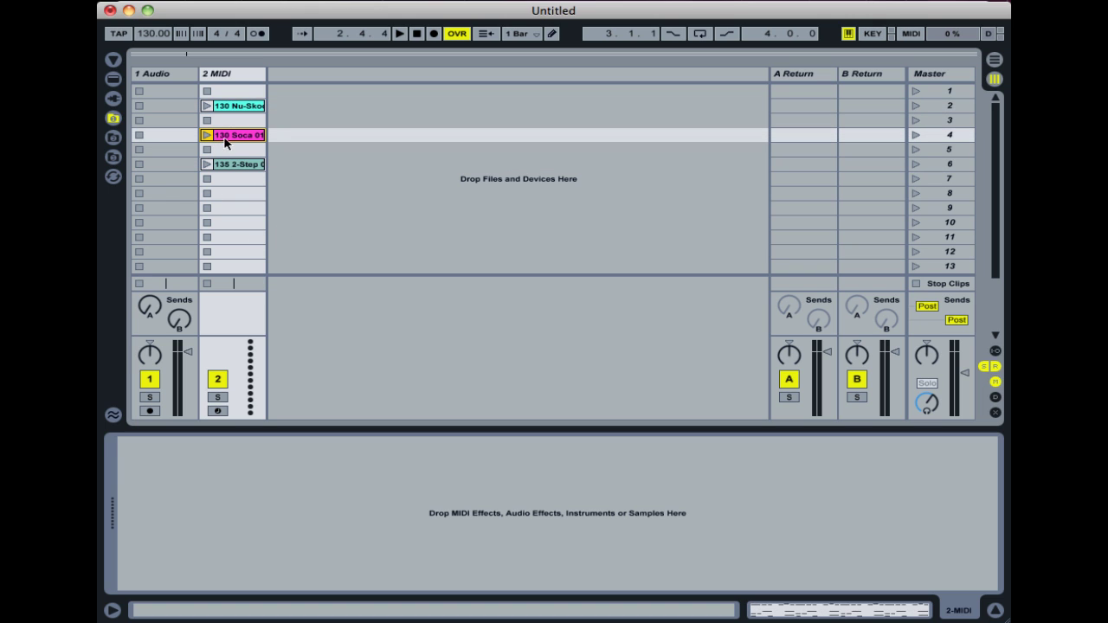
{"action": "left_click", "coordinate": [207, 105]}
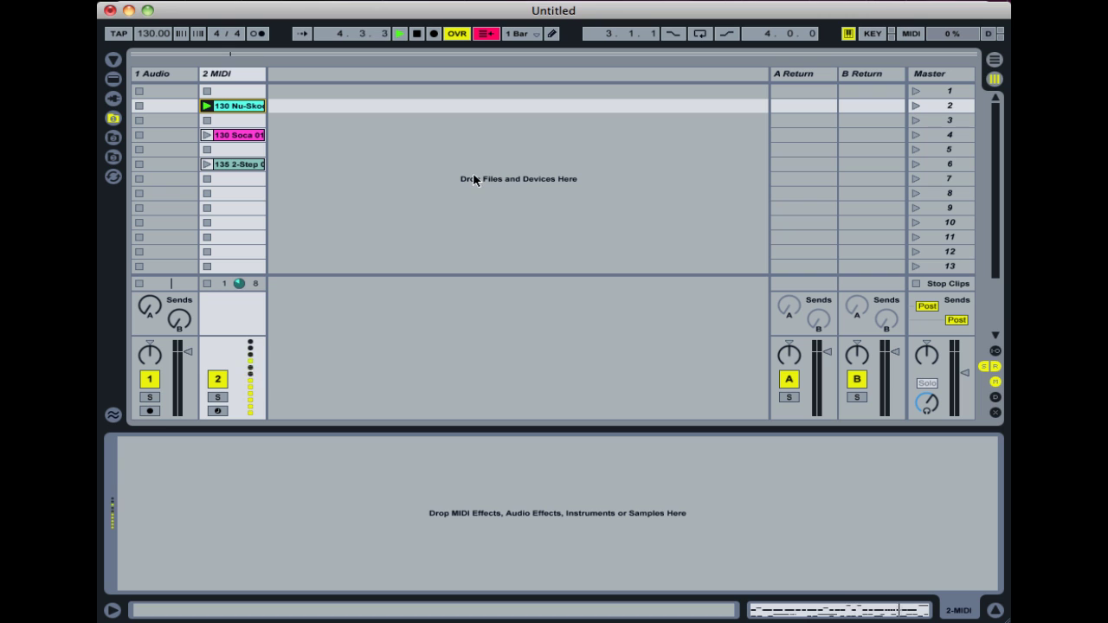
{"action": "key", "text": "space"}
{"action": "left_click", "coordinate": [229, 107]}
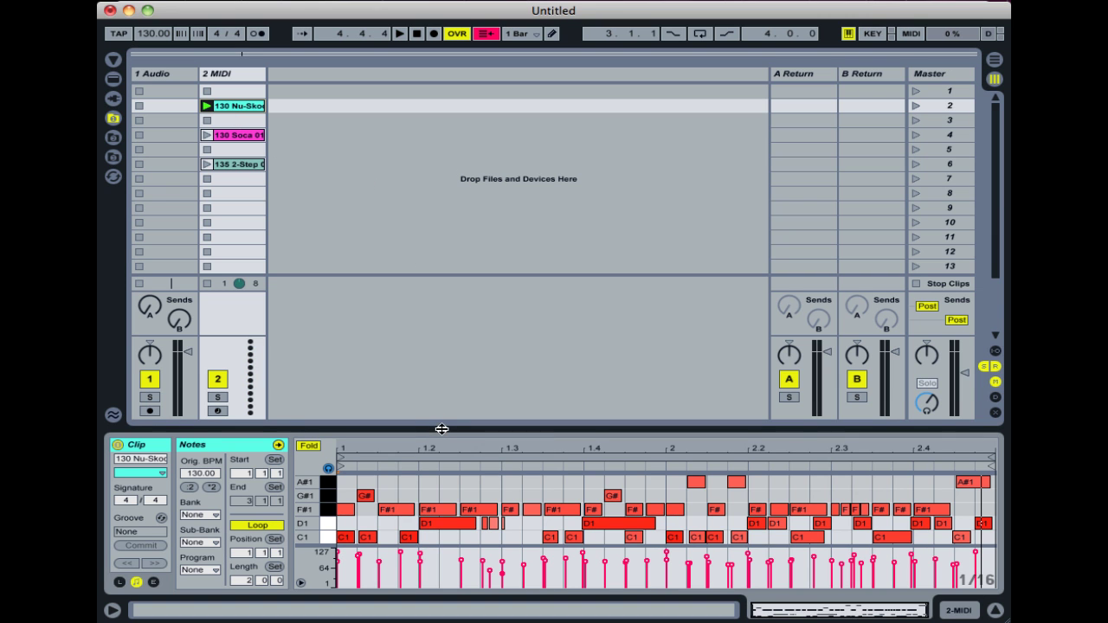
{"action": "left_click_drag", "start_coordinate": [441, 425], "coordinate": [445, 395]}
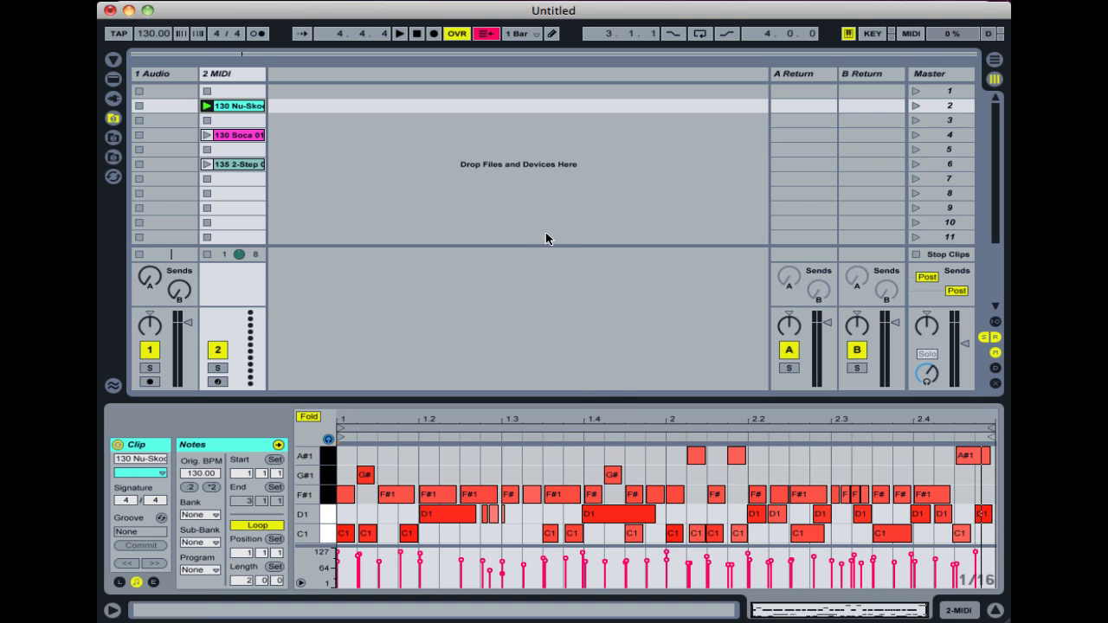
Step: Load an empty Drum Rack from the Instruments folder onto the MIDI track
{"action": "left_click", "coordinate": [113, 80]}
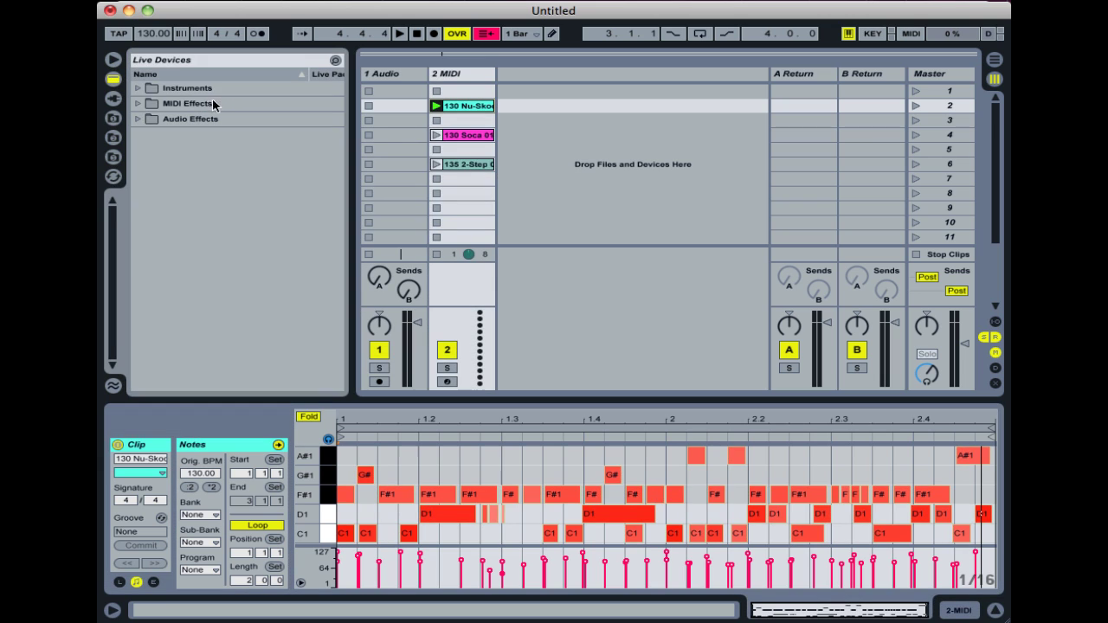
{"action": "left_click", "coordinate": [147, 89]}
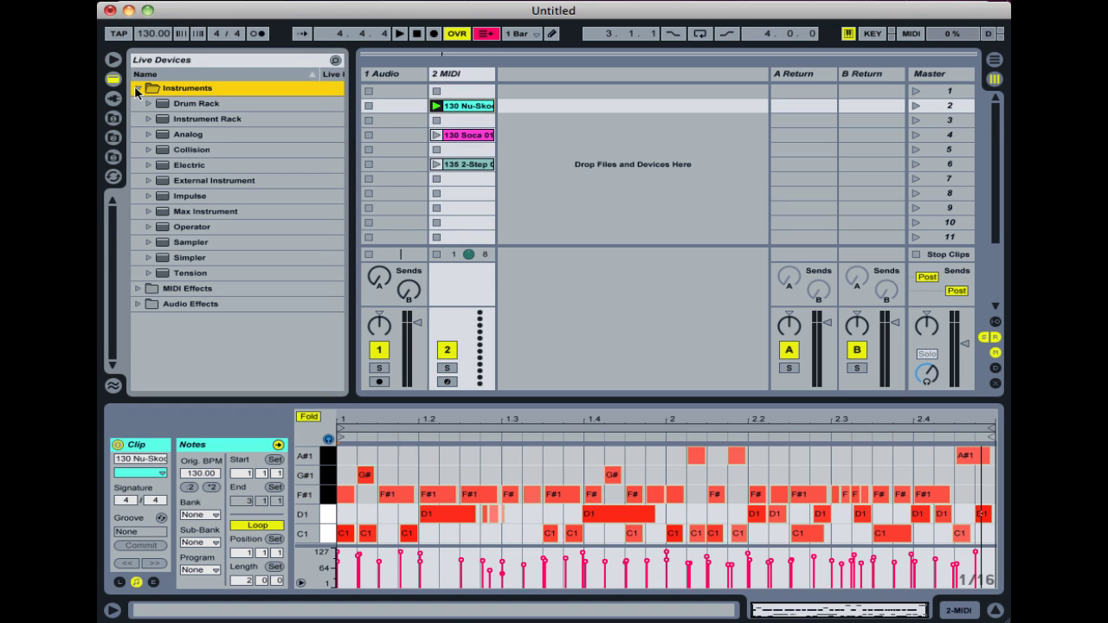
{"action": "double_click", "coordinate": [179, 105]}
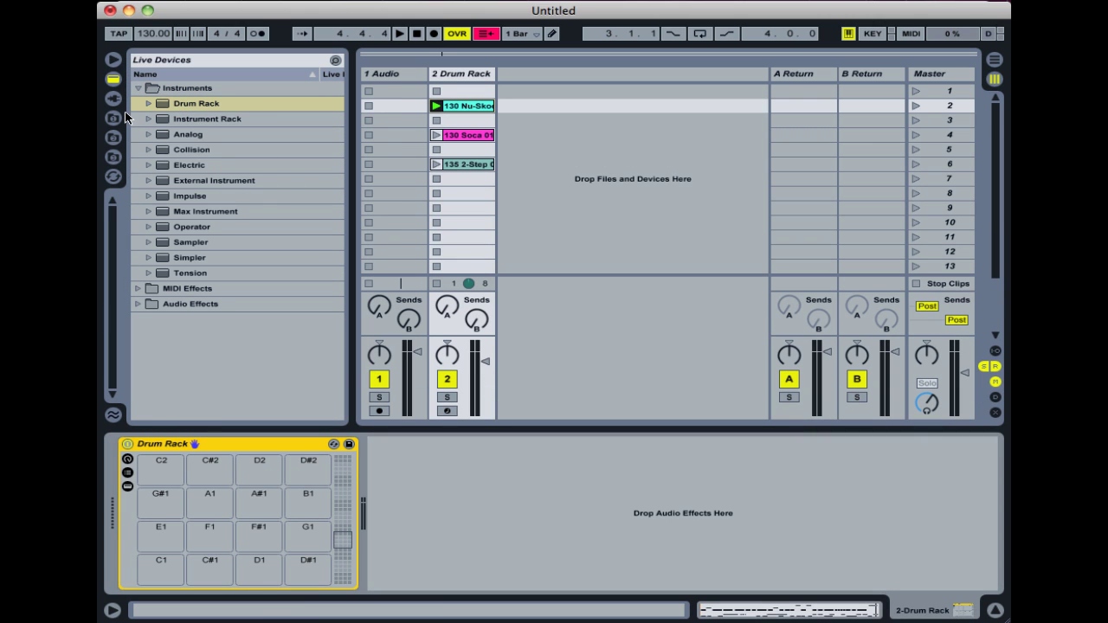
Step: Browse the Drum Rack Kit presets and select Kit-808 Classic
{"action": "left_click", "coordinate": [149, 104]}
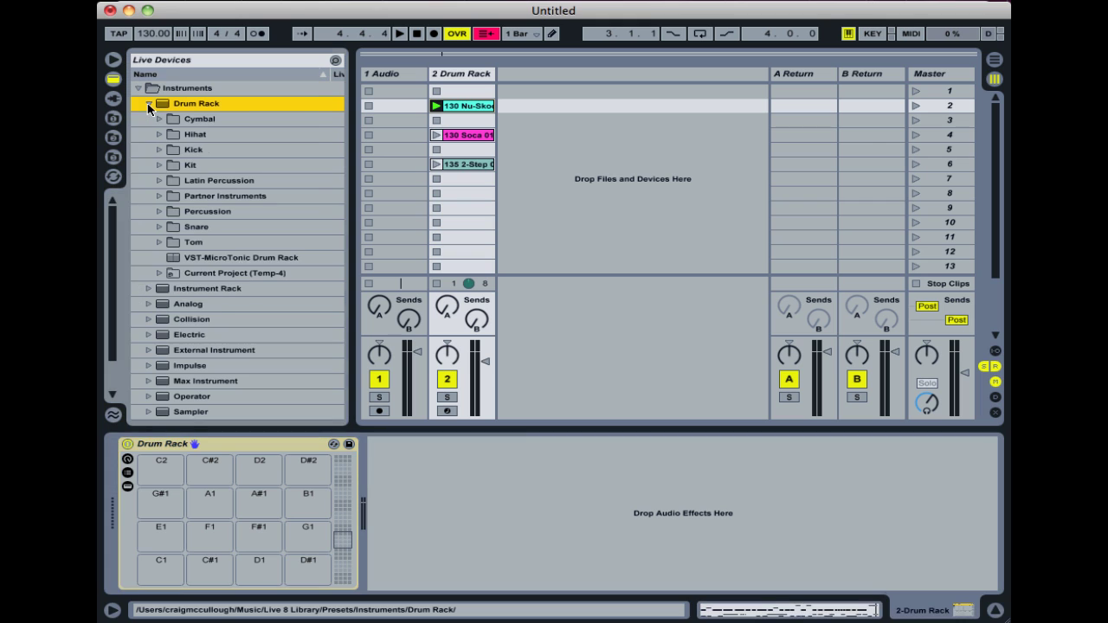
{"action": "left_click", "coordinate": [161, 165]}
{"action": "scroll", "coordinate": [195, 164], "scroll_direction": "down", "scroll_amount": 4}
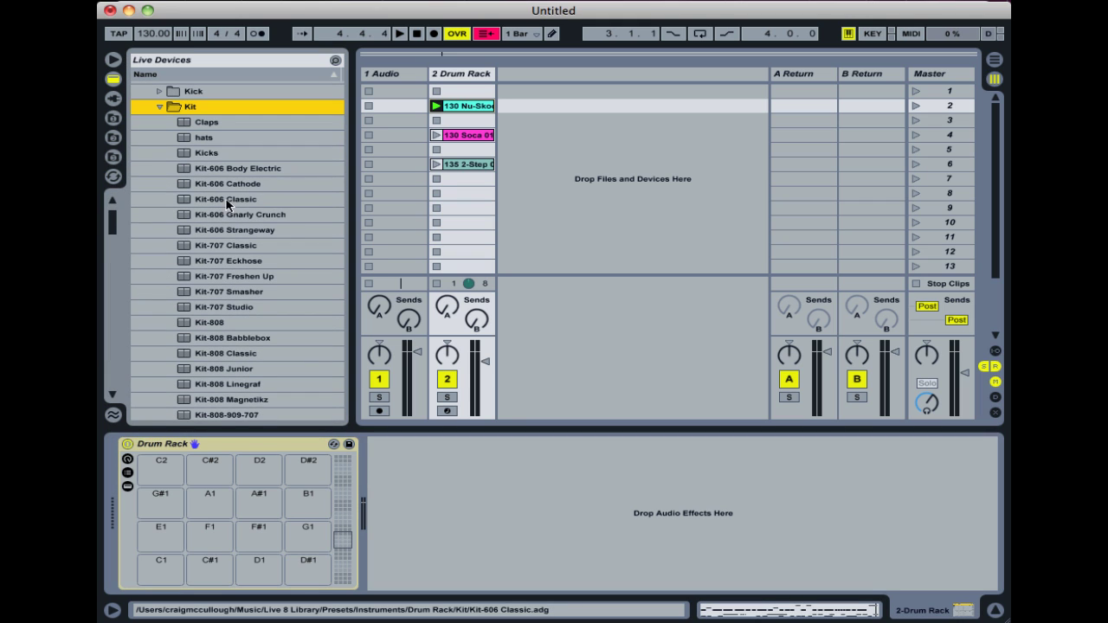
{"action": "scroll", "coordinate": [208, 173], "scroll_direction": "down", "scroll_amount": 10}
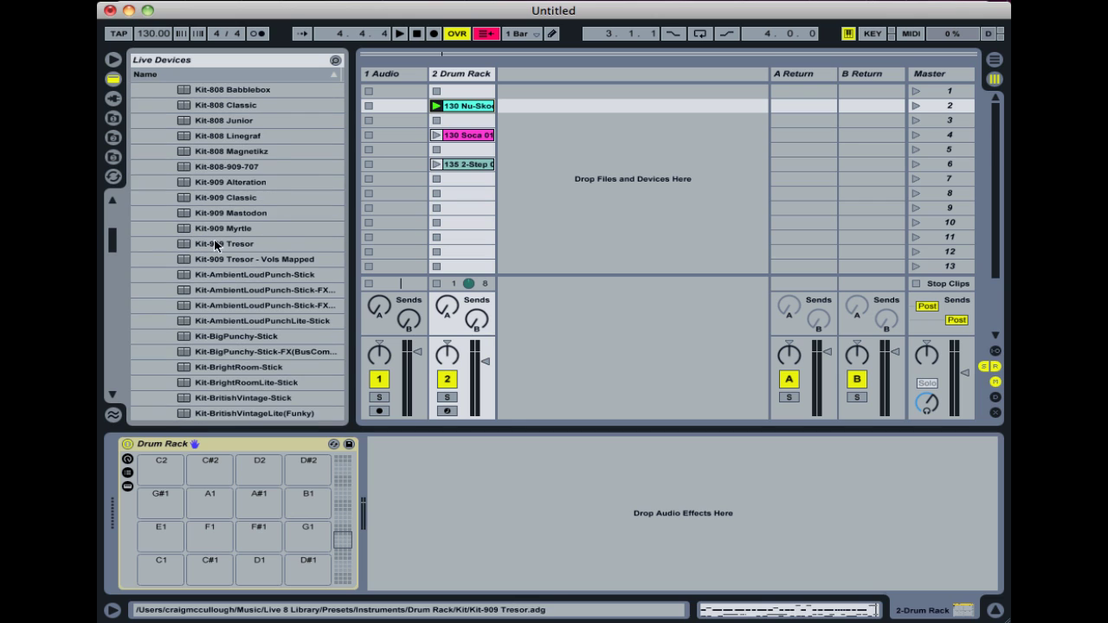
{"action": "scroll", "coordinate": [211, 246], "scroll_direction": "up", "scroll_amount": 4}
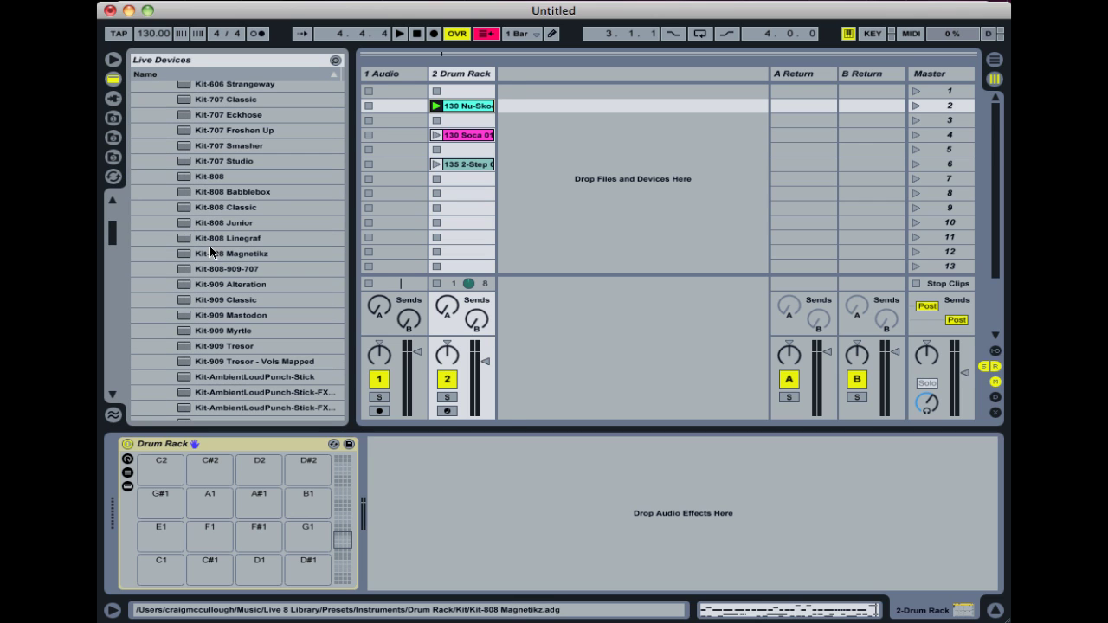
{"action": "left_click", "coordinate": [182, 206]}
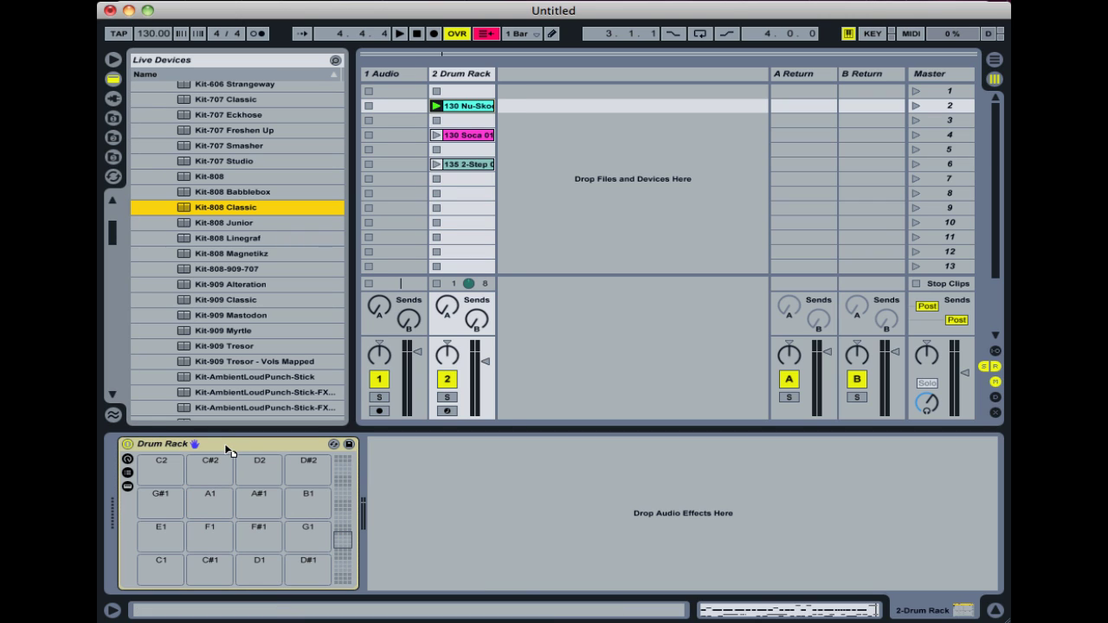
Step: Load Kit-808 Classic onto track 2 and audition its kick, snare, clap and hi-hat pads
{"action": "key", "text": "Return"}
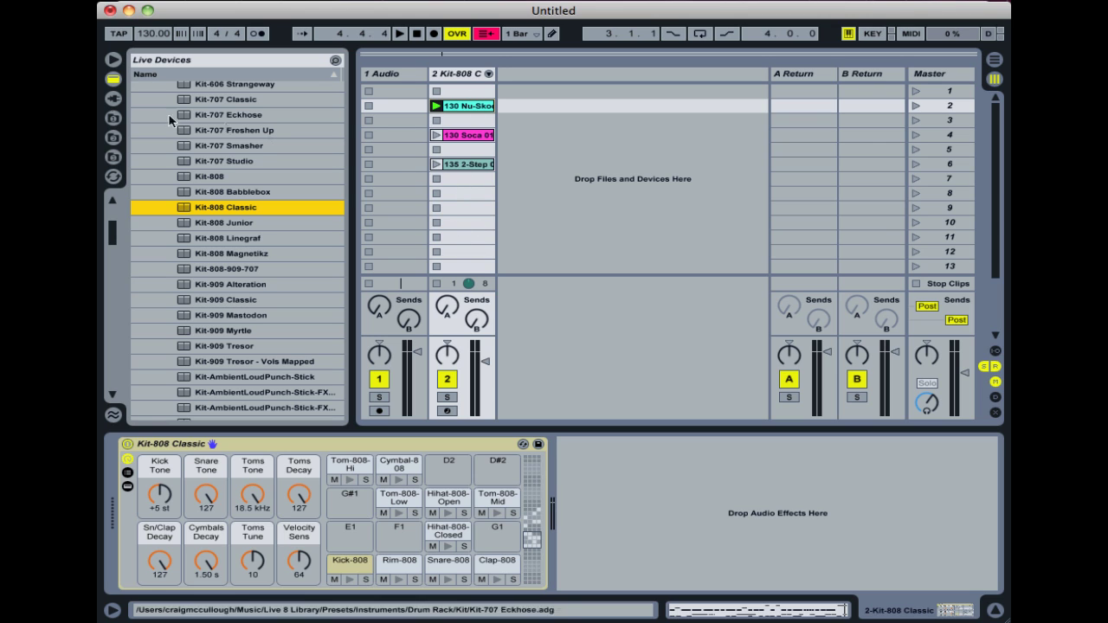
{"action": "left_click", "coordinate": [113, 59]}
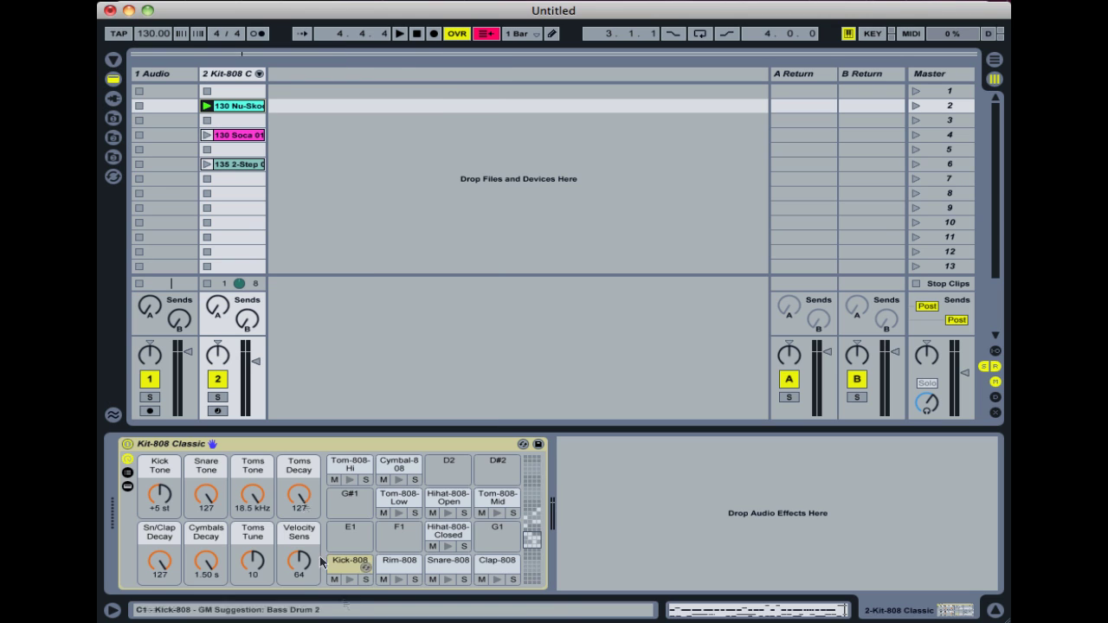
{"action": "left_click", "coordinate": [350, 579]}
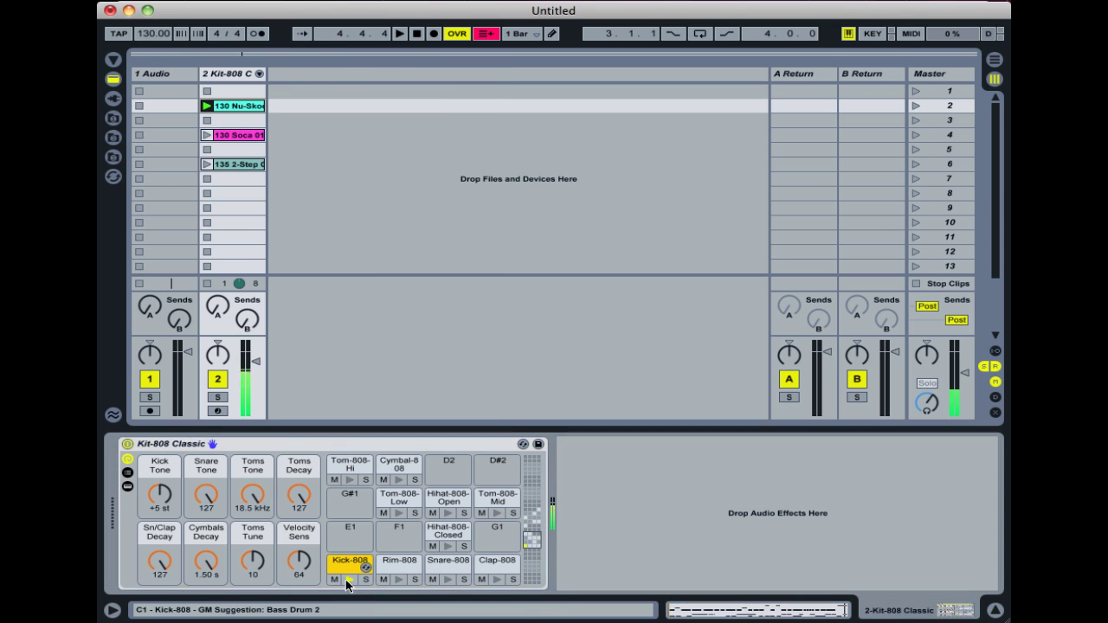
{"action": "left_click", "coordinate": [448, 579]}
{"action": "left_click", "coordinate": [498, 580]}
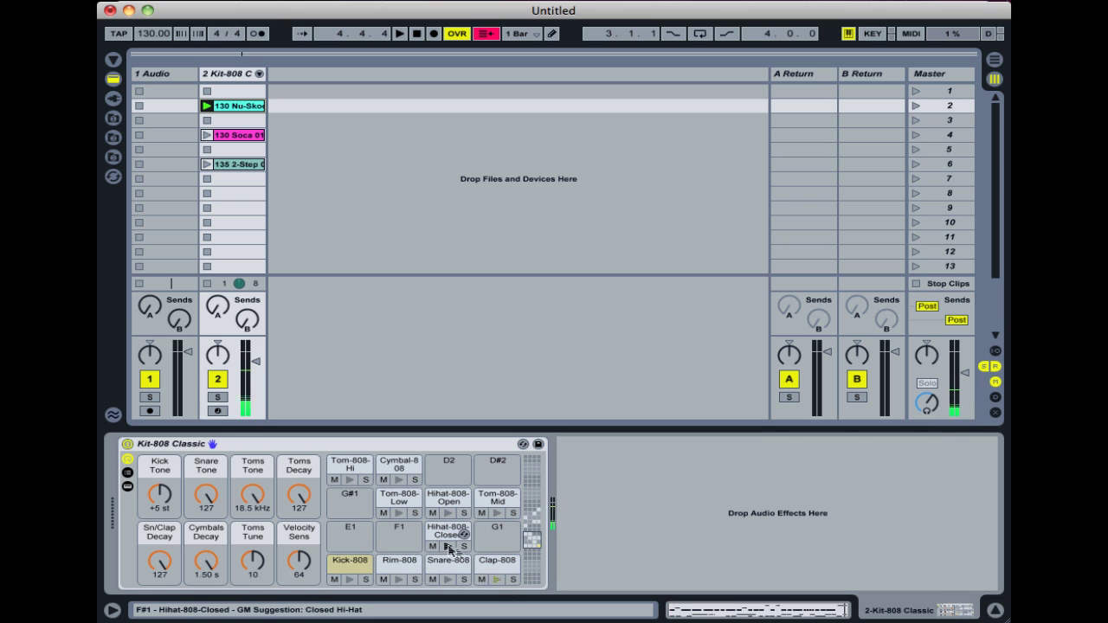
{"action": "left_click", "coordinate": [447, 546]}
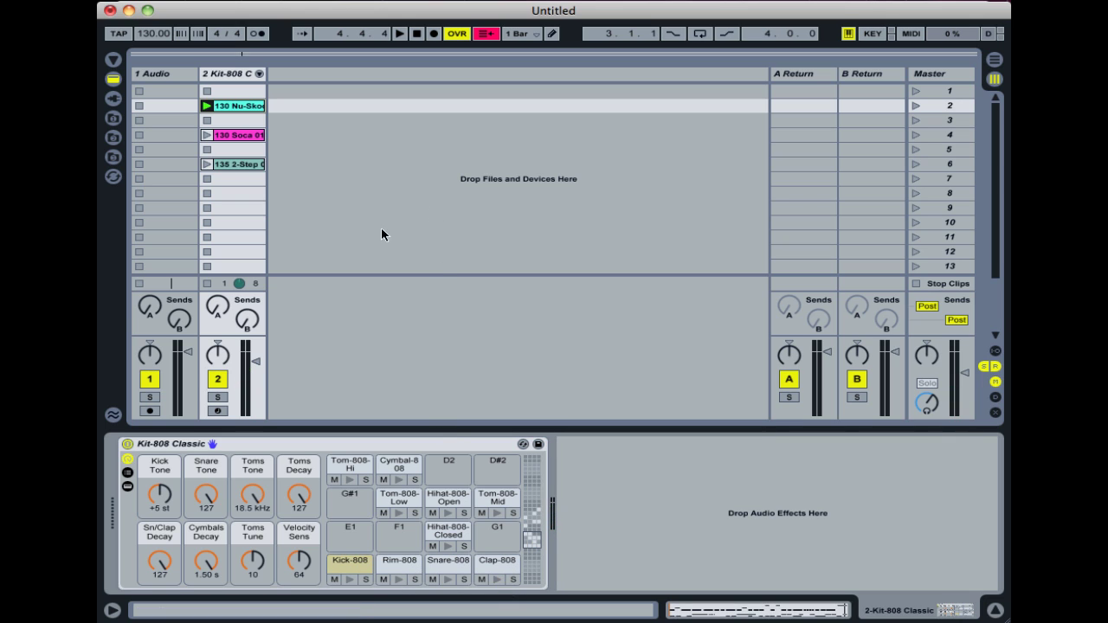
Step: Launch the 130 Nu-Skool clip, queue 130 Soca 01 next, then switch to Arrangement view
{"action": "left_click", "coordinate": [206, 106]}
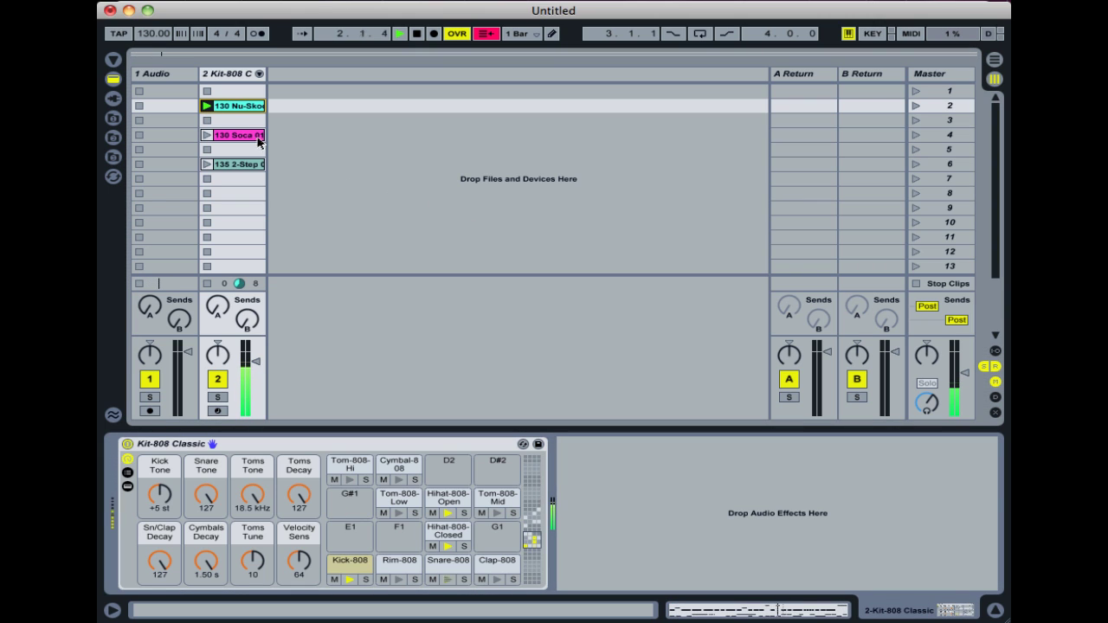
{"action": "left_click", "coordinate": [213, 136]}
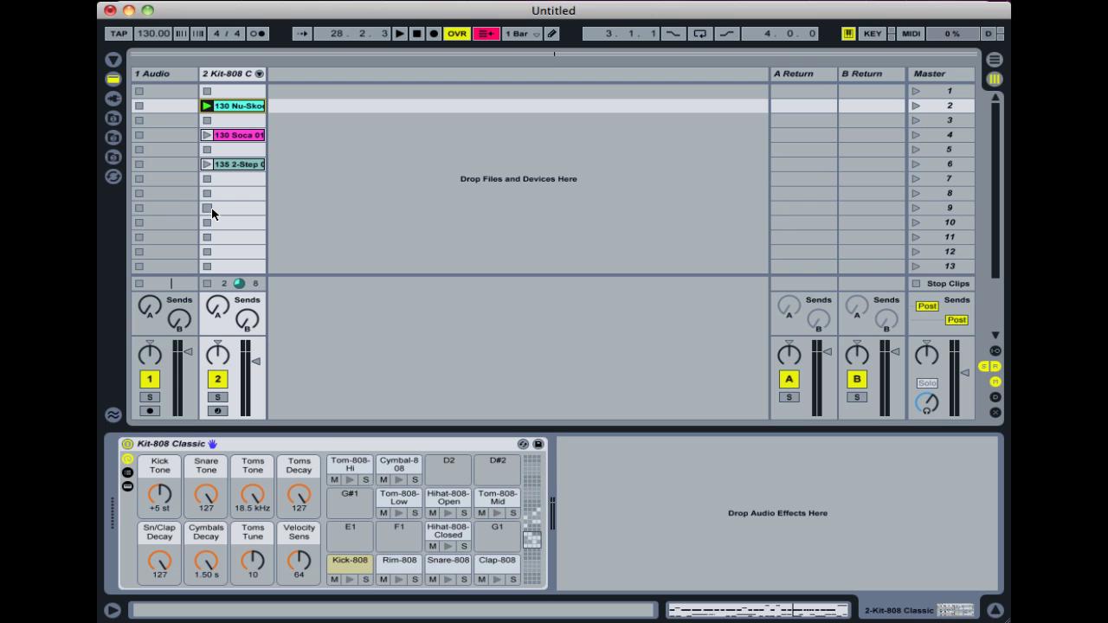
{"action": "key", "text": "Tab"}
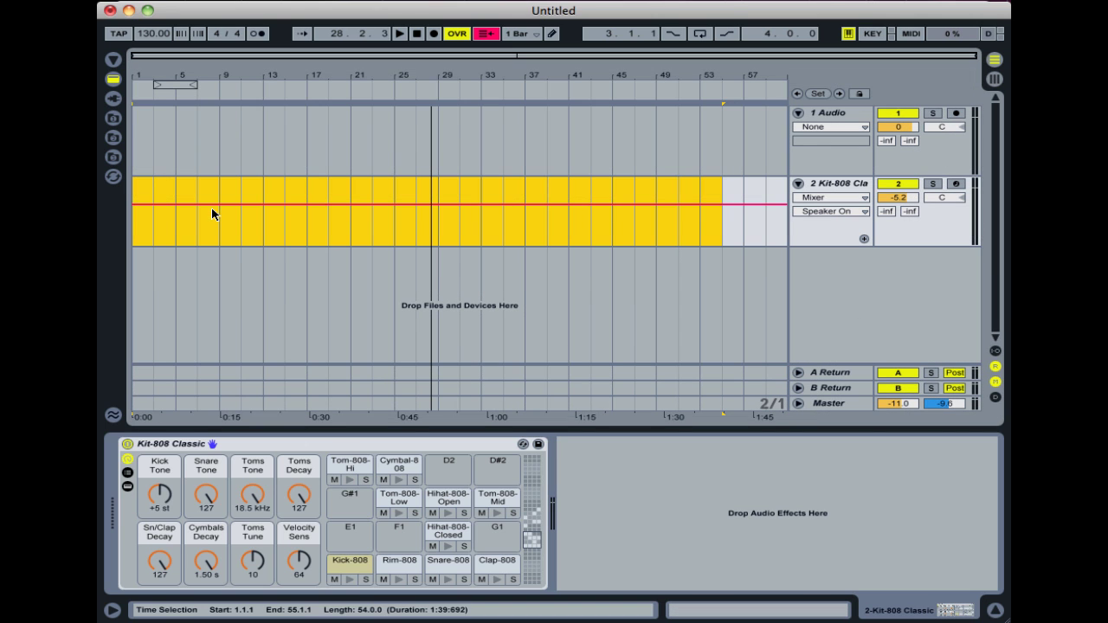
Step: Place the three session clips on track 2 at bar 1, with pasted copies moved to bar 29
{"action": "key", "text": "Tab"}
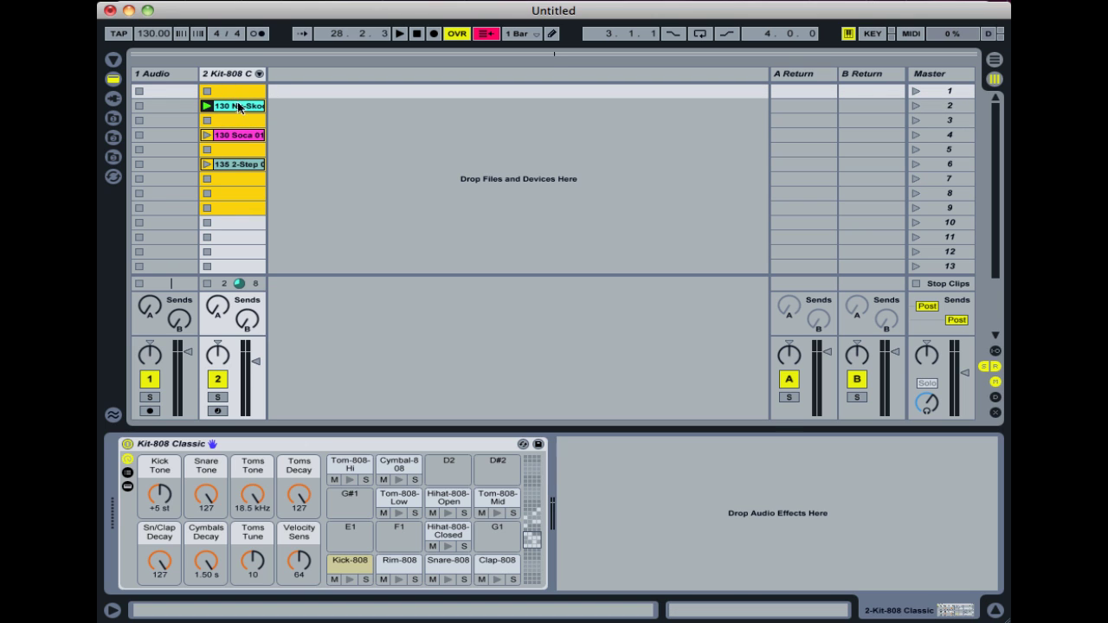
{"action": "key", "text": "Tab"}
{"action": "left_click_drag", "start_coordinate": [242, 111], "coordinate": [139, 217]}
{"action": "key", "text": "Tab"}
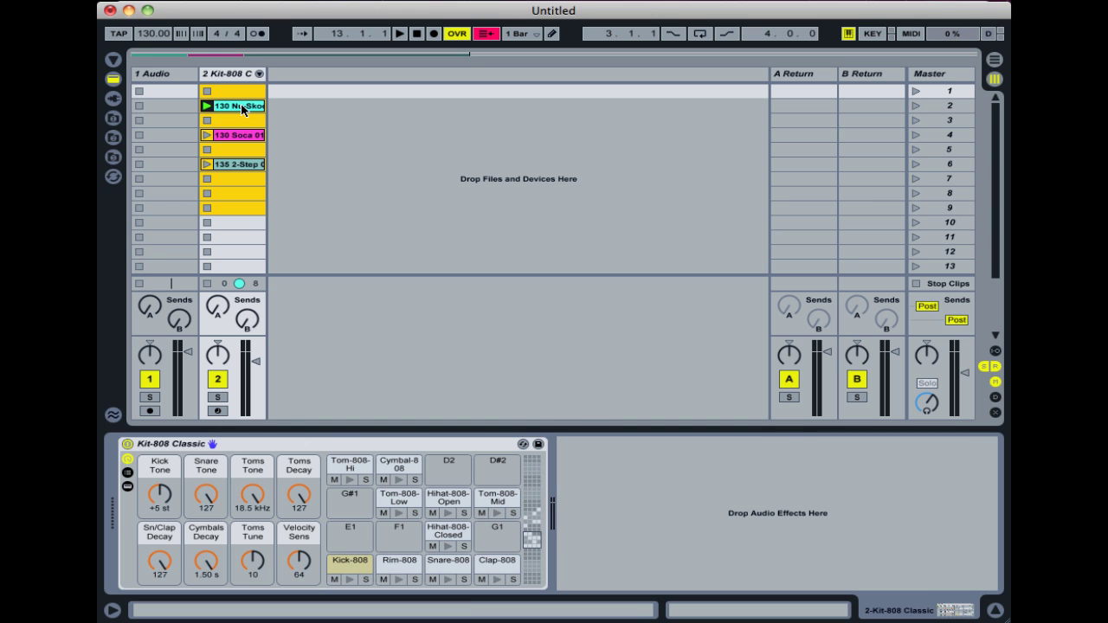
{"action": "key", "text": "Tab"}
{"action": "left_click", "coordinate": [373, 233]}
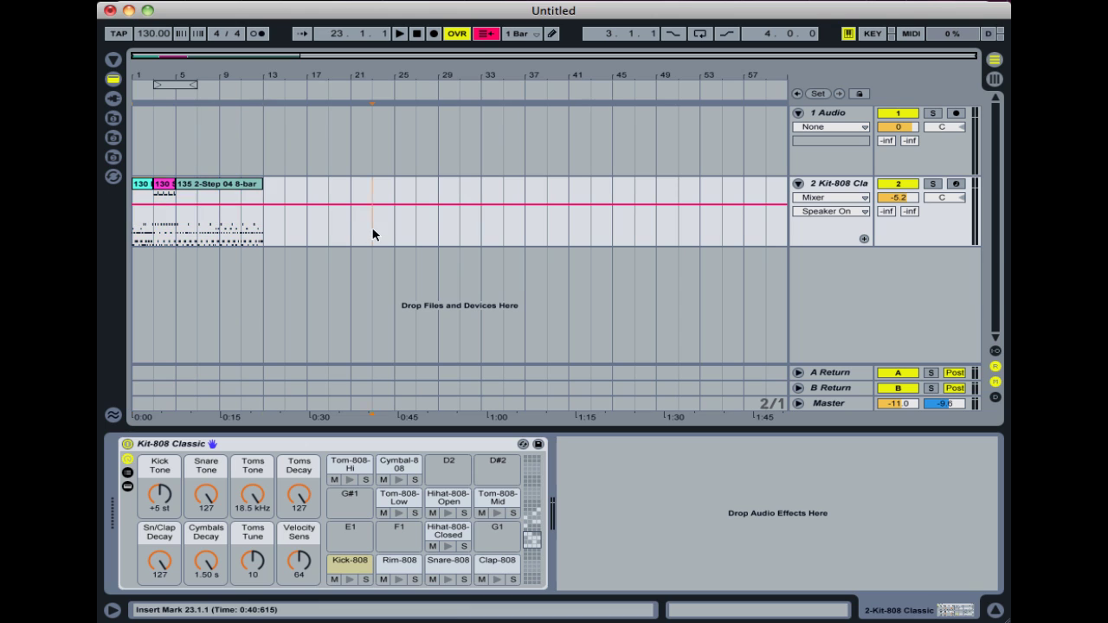
{"action": "key", "text": "super+v"}
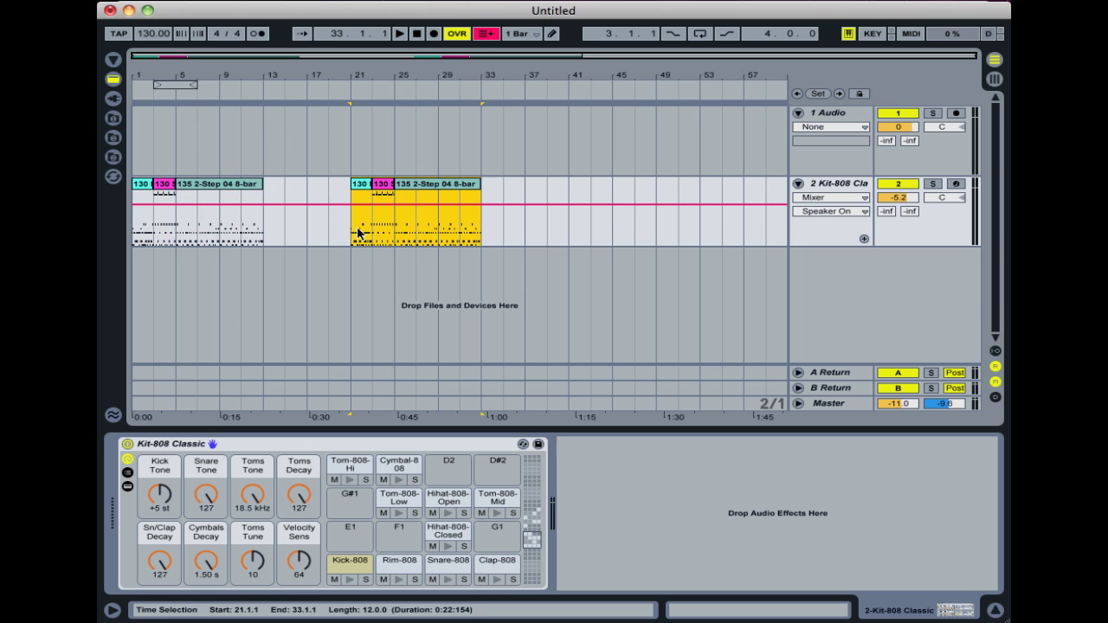
{"action": "left_click_drag", "start_coordinate": [439, 194], "coordinate": [581, 202]}
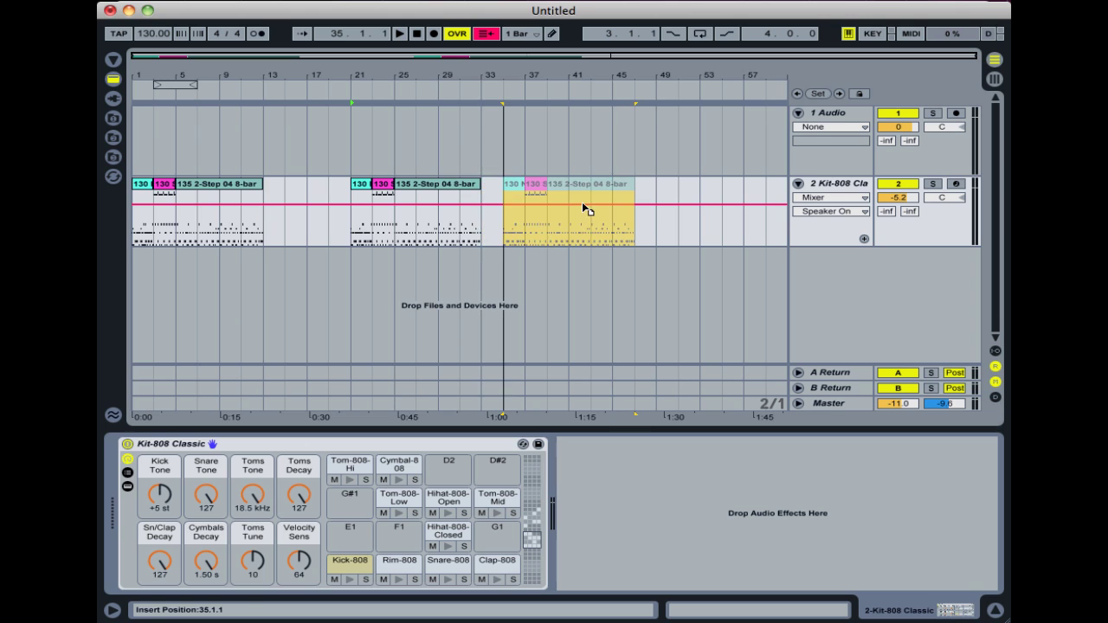
Step: Move 2-Step to bars 13–21 and Soca to bars 9–11, and stretch Nu-Skool 02c to bar 9
{"action": "left_click", "coordinate": [212, 188]}
{"action": "left_click_drag", "start_coordinate": [205, 187], "coordinate": [297, 184]}
{"action": "left_click", "coordinate": [169, 192]}
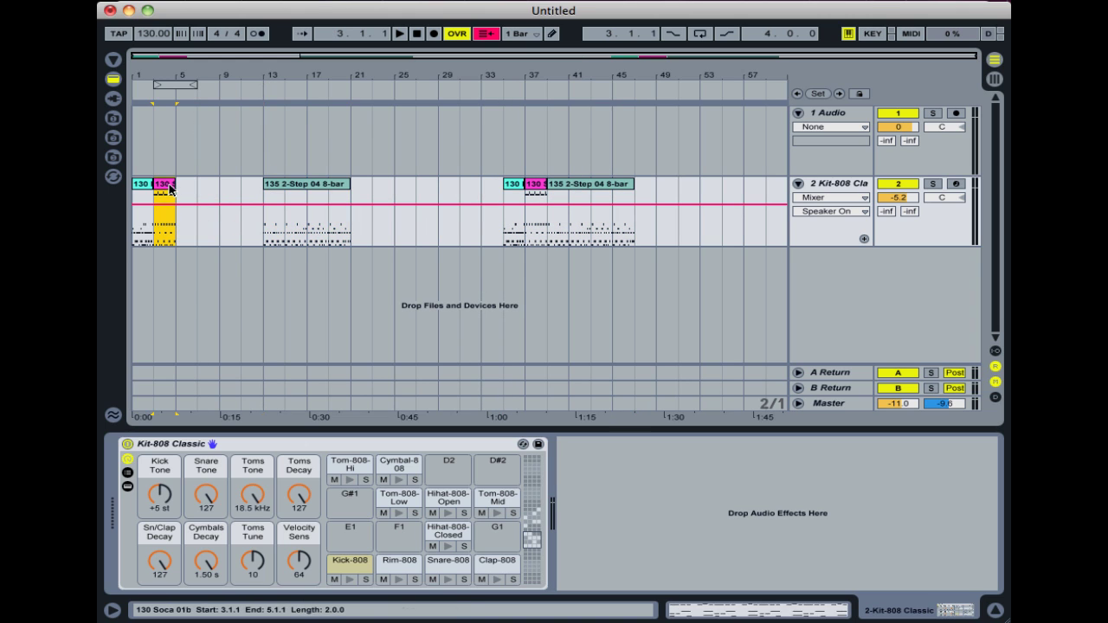
{"action": "left_click_drag", "start_coordinate": [163, 186], "coordinate": [229, 185]}
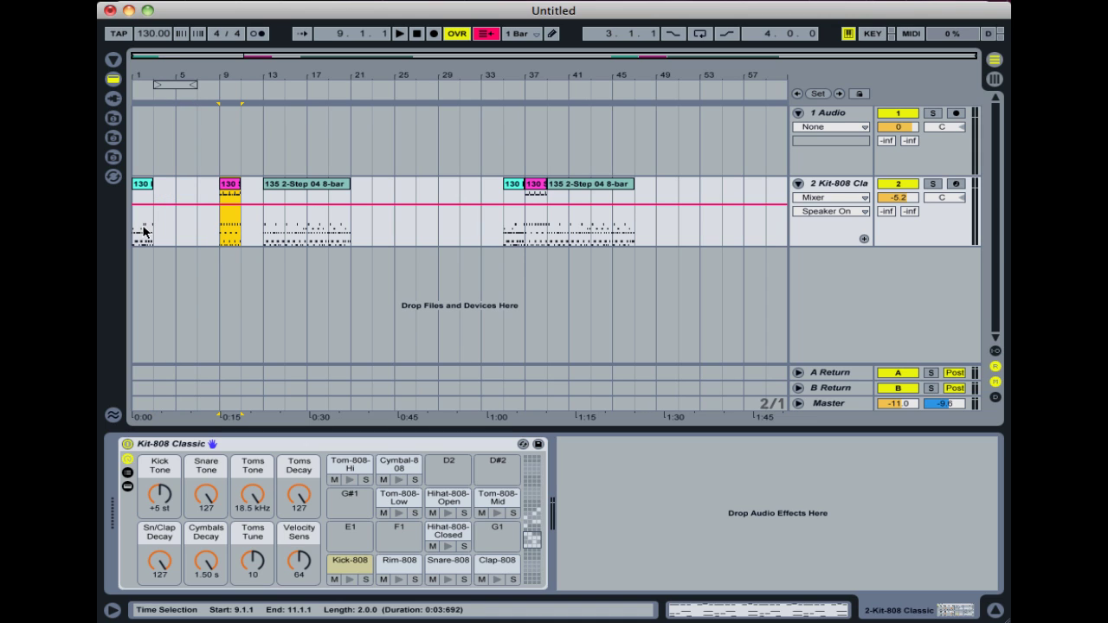
{"action": "left_click", "coordinate": [138, 196]}
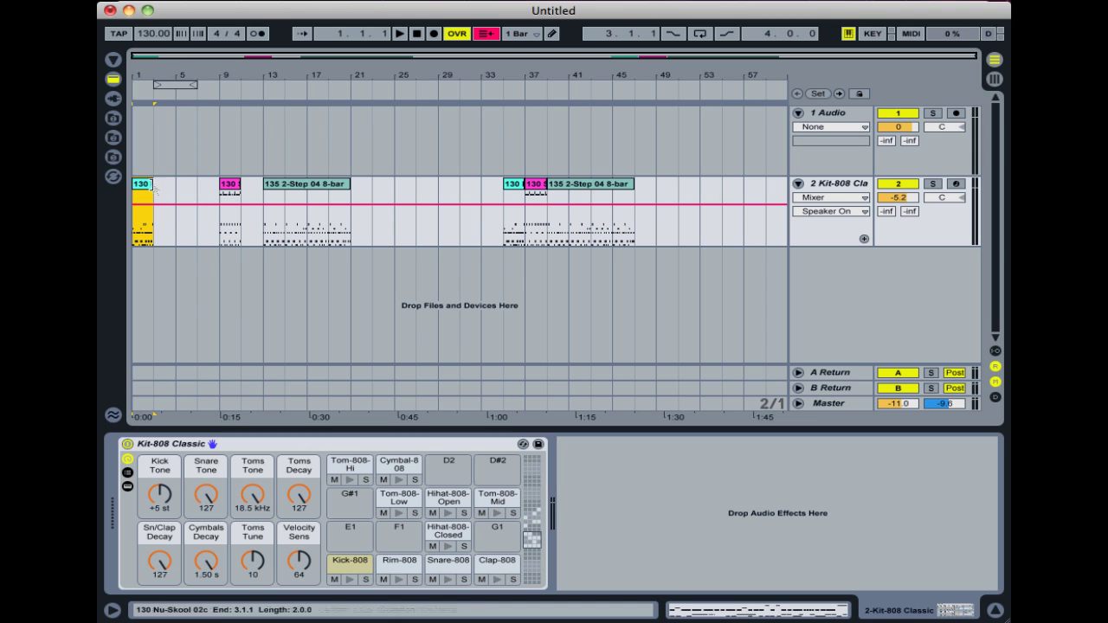
{"action": "left_click_drag", "start_coordinate": [152, 184], "coordinate": [219, 183]}
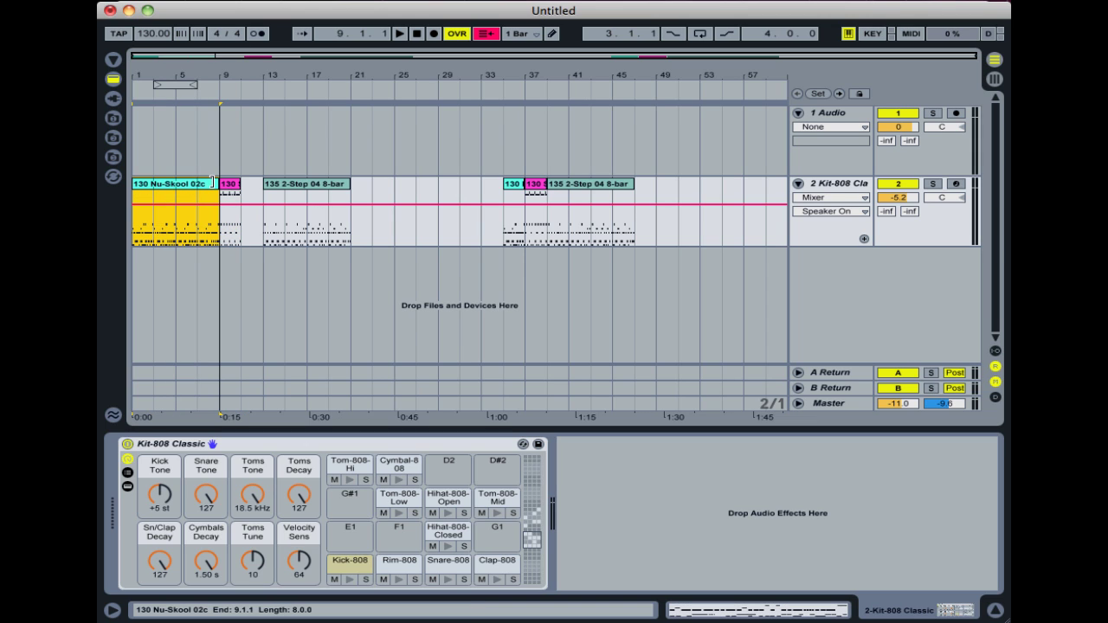
Step: Open the Nu-Skool clip's notes and toggle its loop off and back on
{"action": "double_click", "coordinate": [161, 187]}
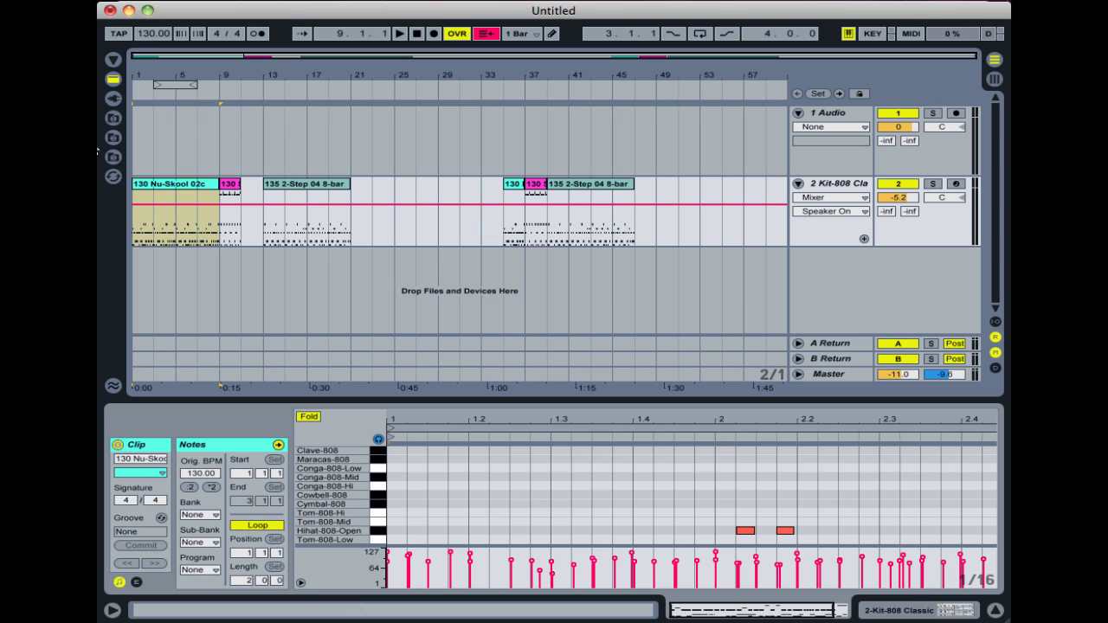
{"action": "left_click", "coordinate": [258, 526]}
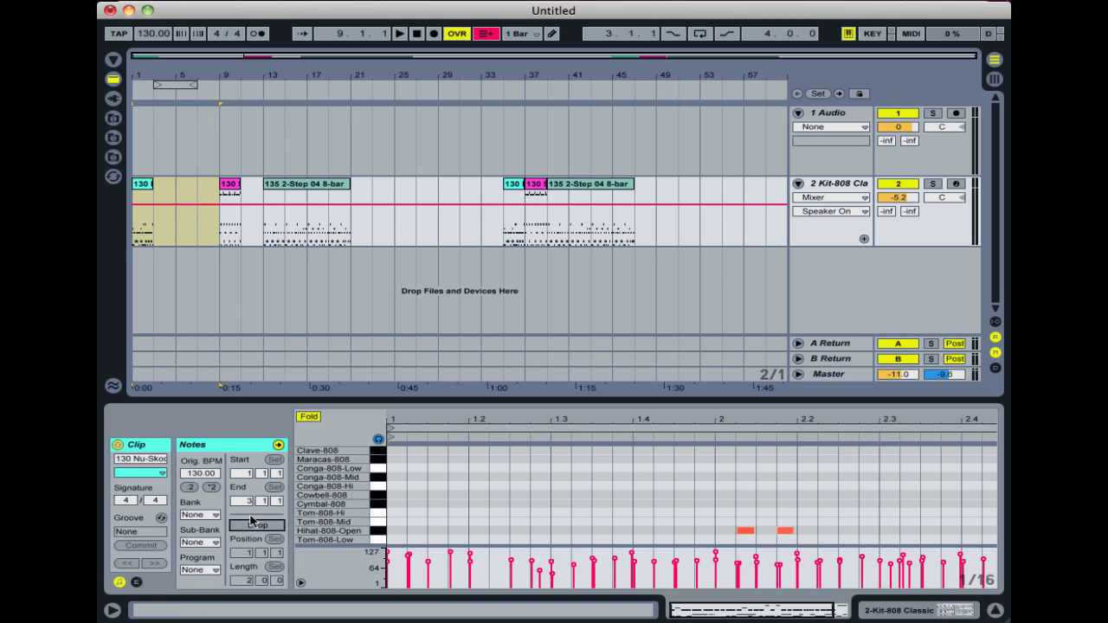
{"action": "left_click", "coordinate": [251, 525]}
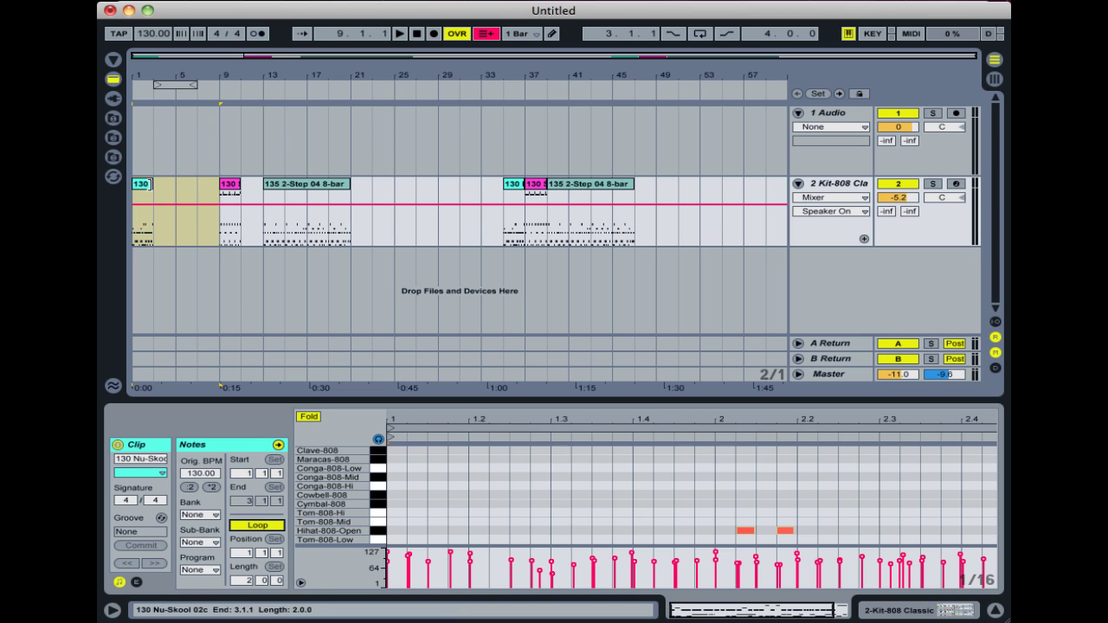
{"action": "left_click", "coordinate": [216, 193]}
Step: Lengthen 2-Step toward bar 35, keep Soca at bars 9–11, and trim Nu-Skool 02c to bars 1–3
{"action": "left_click", "coordinate": [229, 187]}
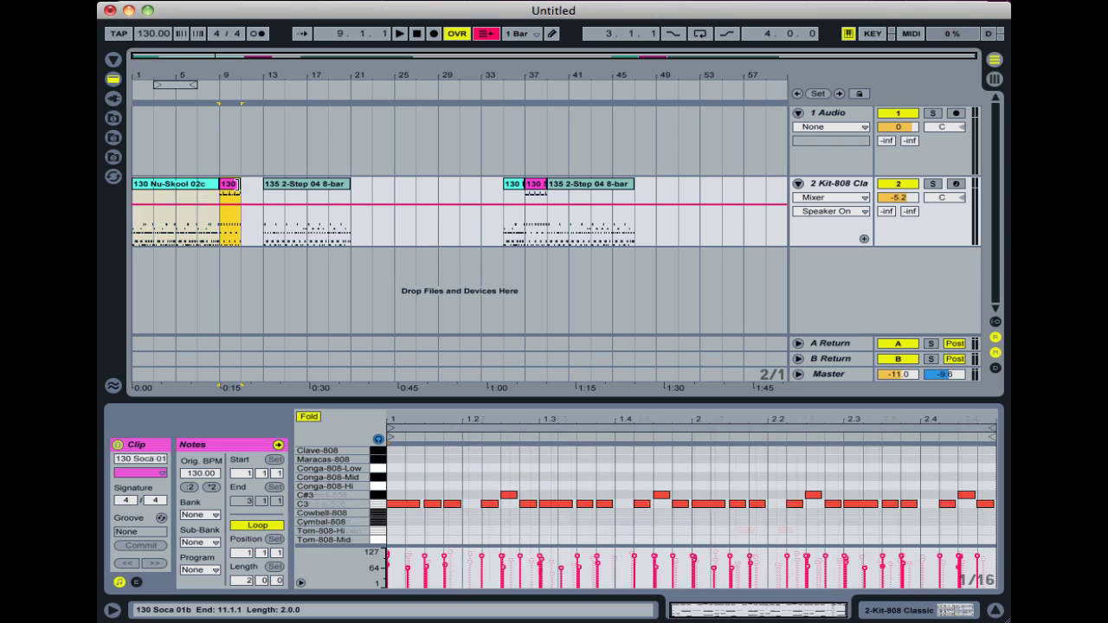
{"action": "left_click_drag", "start_coordinate": [240, 189], "coordinate": [262, 189]}
{"action": "left_click_drag", "start_coordinate": [349, 185], "coordinate": [496, 182]}
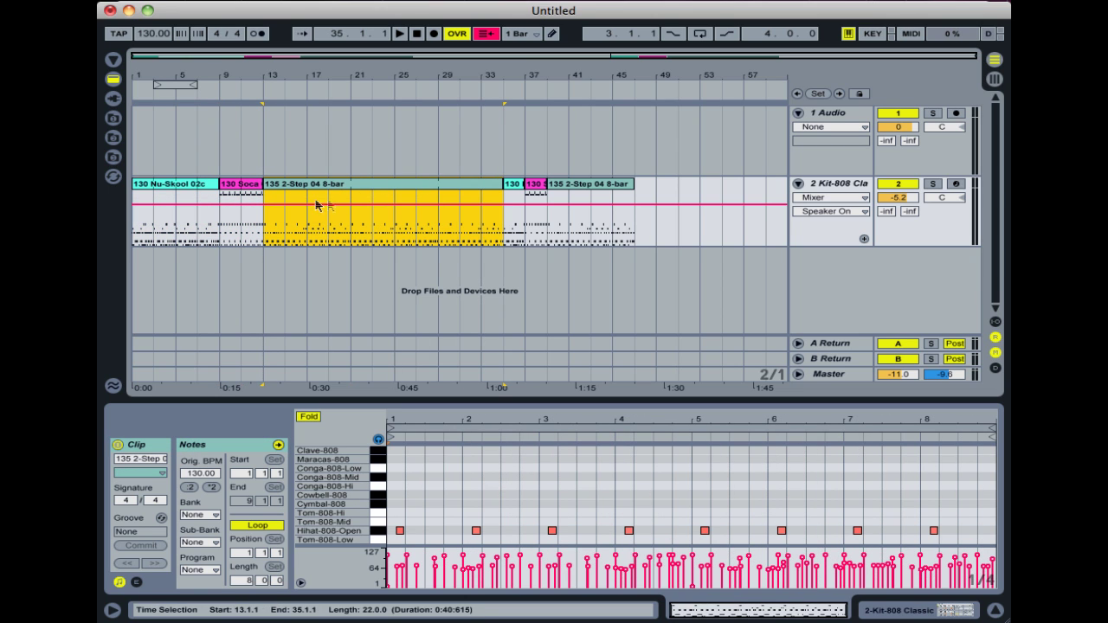
{"action": "left_click", "coordinate": [242, 186]}
{"action": "left_click_drag", "start_coordinate": [262, 184], "coordinate": [153, 185]}
{"action": "left_click", "coordinate": [173, 185]}
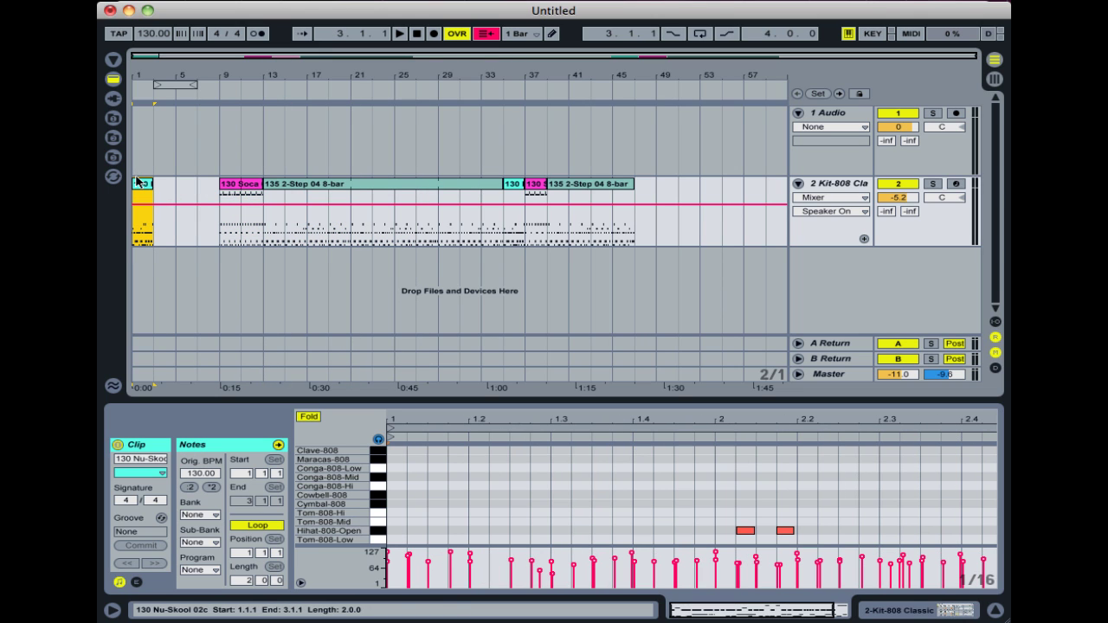
Step: Duplicate the two-bar 130 Nu-Skool 02c clip through bar 9 and enlarge the note editor
{"action": "key", "text": "super+d"}
{"action": "key", "text": "super+d"}
{"action": "key", "text": "super+d"}
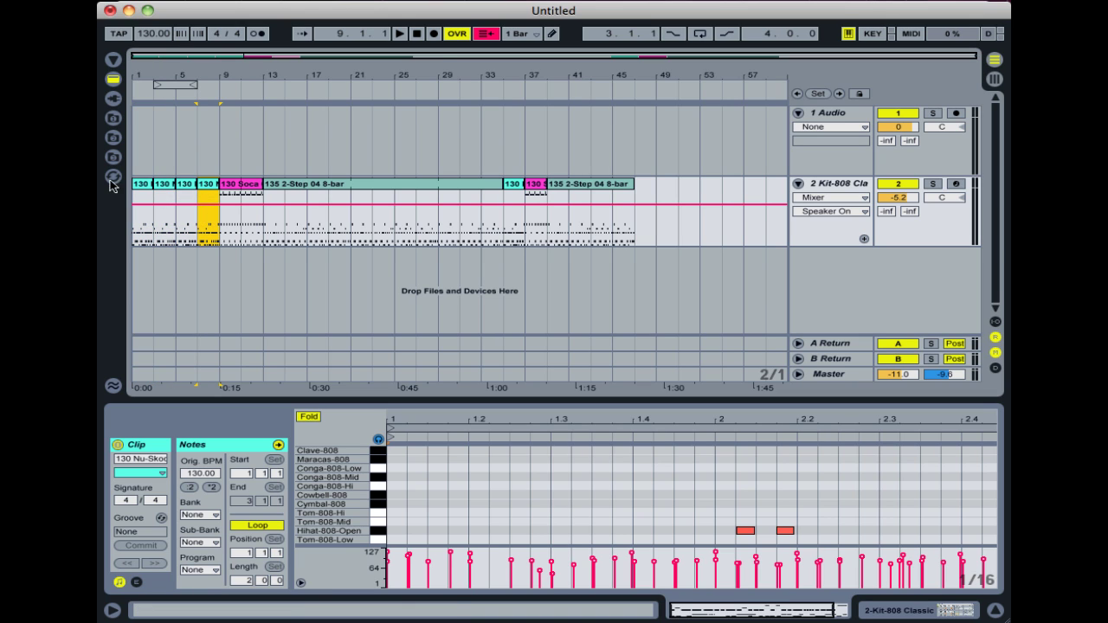
{"action": "left_click", "coordinate": [142, 185]}
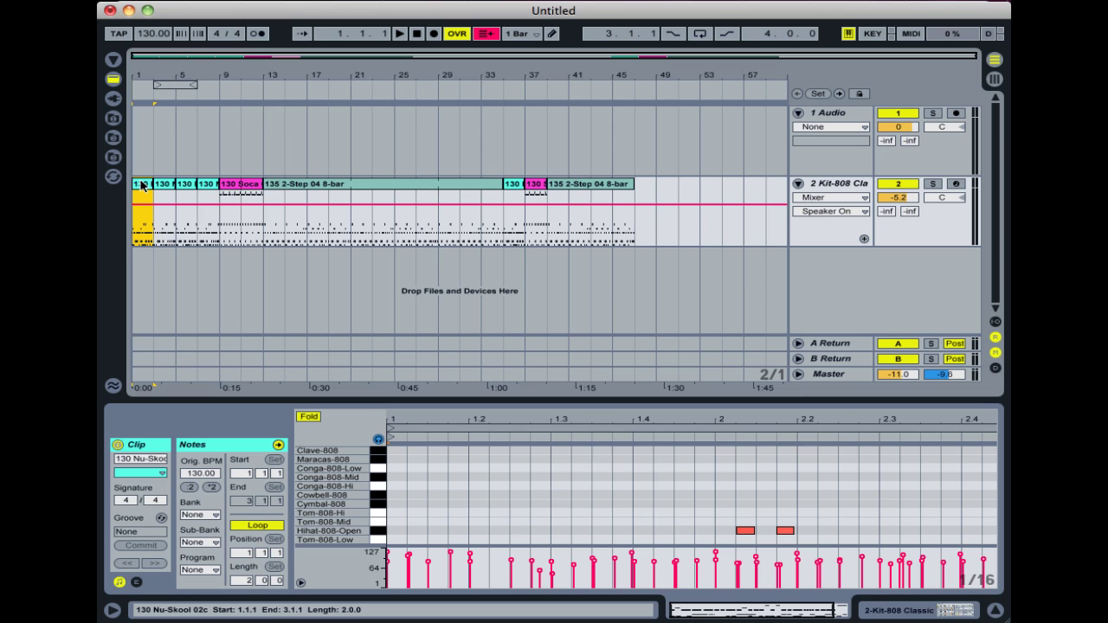
{"action": "left_click_drag", "start_coordinate": [143, 184], "coordinate": [206, 232]}
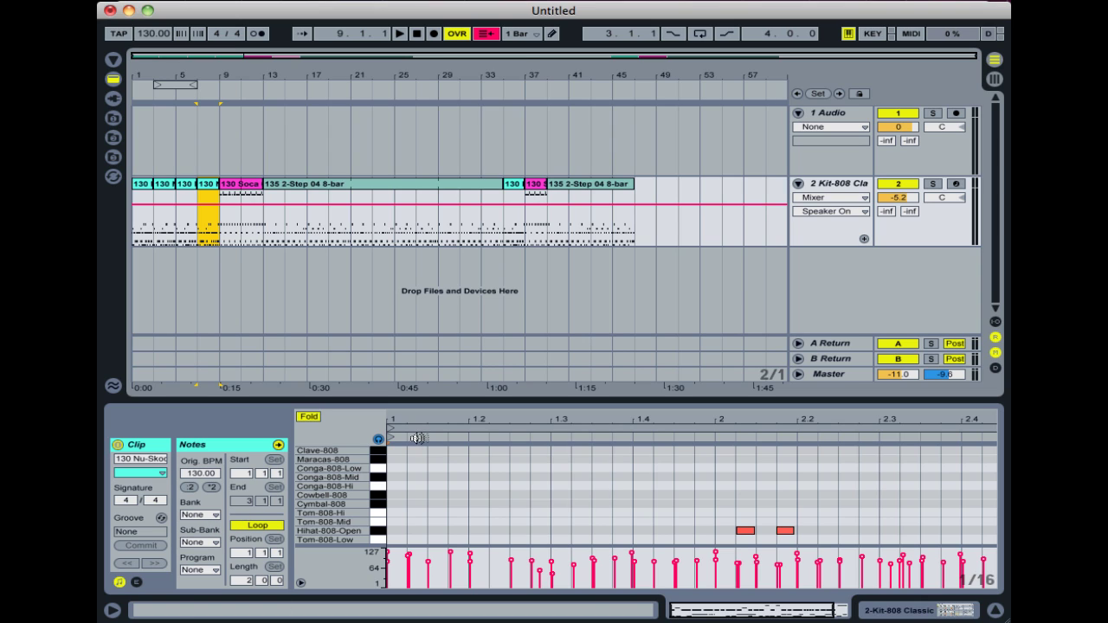
{"action": "left_click_drag", "start_coordinate": [388, 400], "coordinate": [371, 314]}
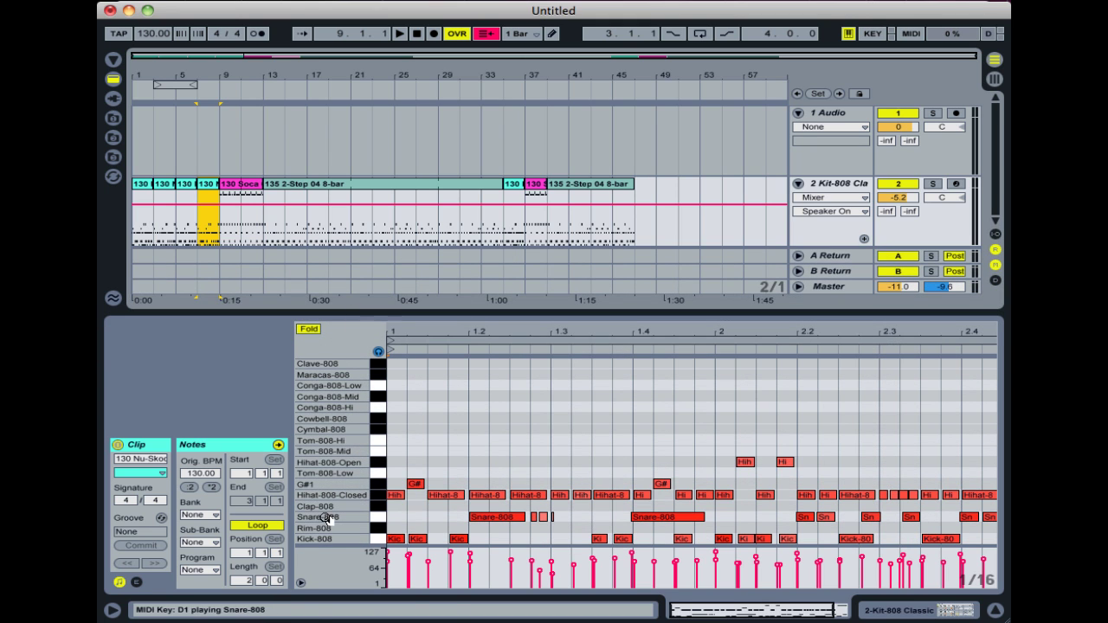
Step: Extend the first 130 Nu-Skool 02c clip across bars 1–9
{"action": "left_click_drag", "start_coordinate": [316, 506], "coordinate": [316, 493]}
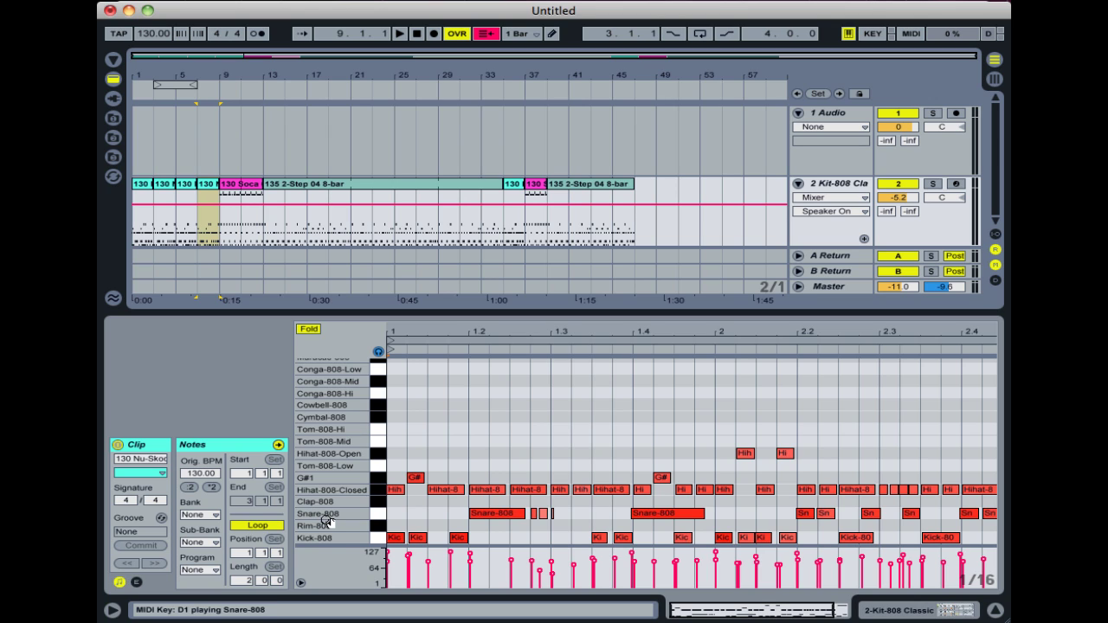
{"action": "scroll", "coordinate": [326, 522], "scroll_direction": "up", "scroll_amount": 2}
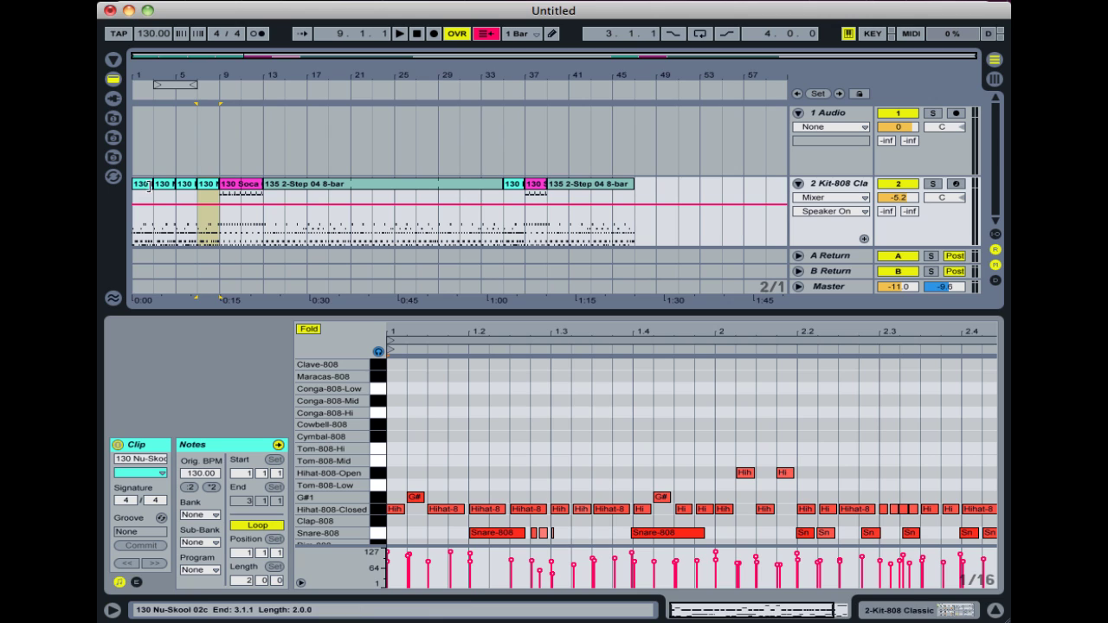
{"action": "left_click", "coordinate": [145, 194]}
{"action": "left_click_drag", "start_coordinate": [150, 185], "coordinate": [226, 186]}
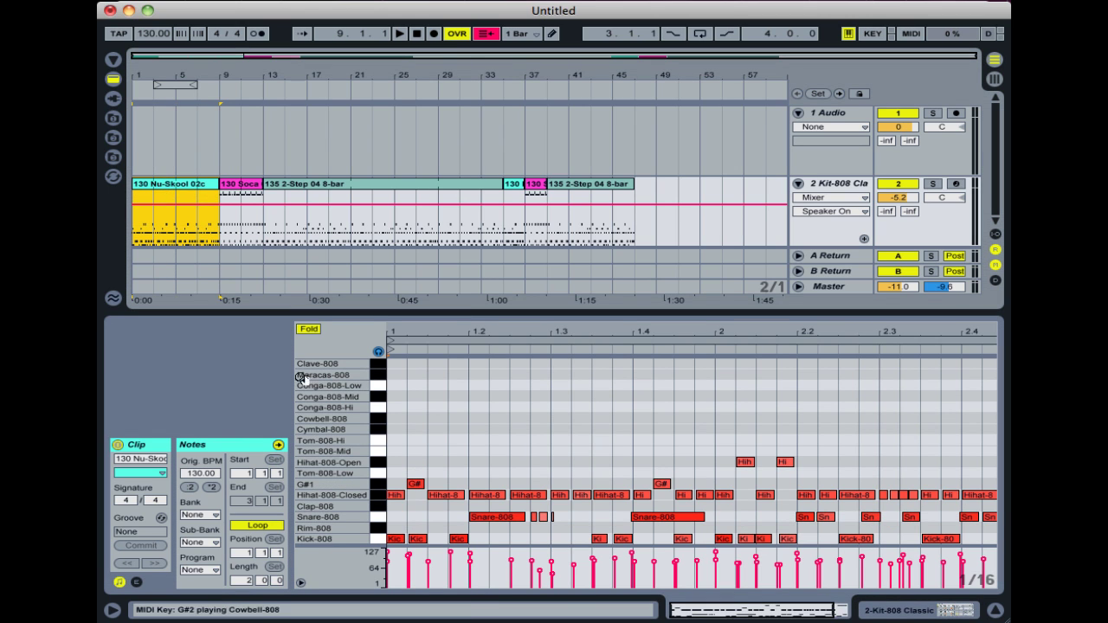
Step: Move the closed hi-hat notes onto the Maracas-808 row and turn on note preview
{"action": "left_click", "coordinate": [378, 495]}
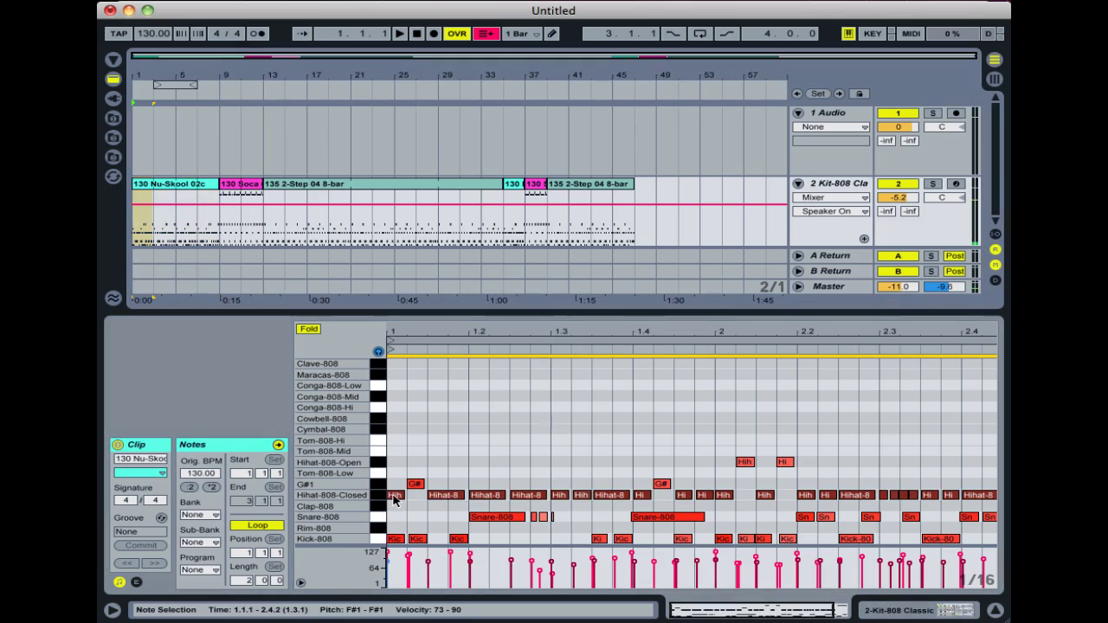
{"action": "left_click_drag", "start_coordinate": [394, 499], "coordinate": [381, 385]}
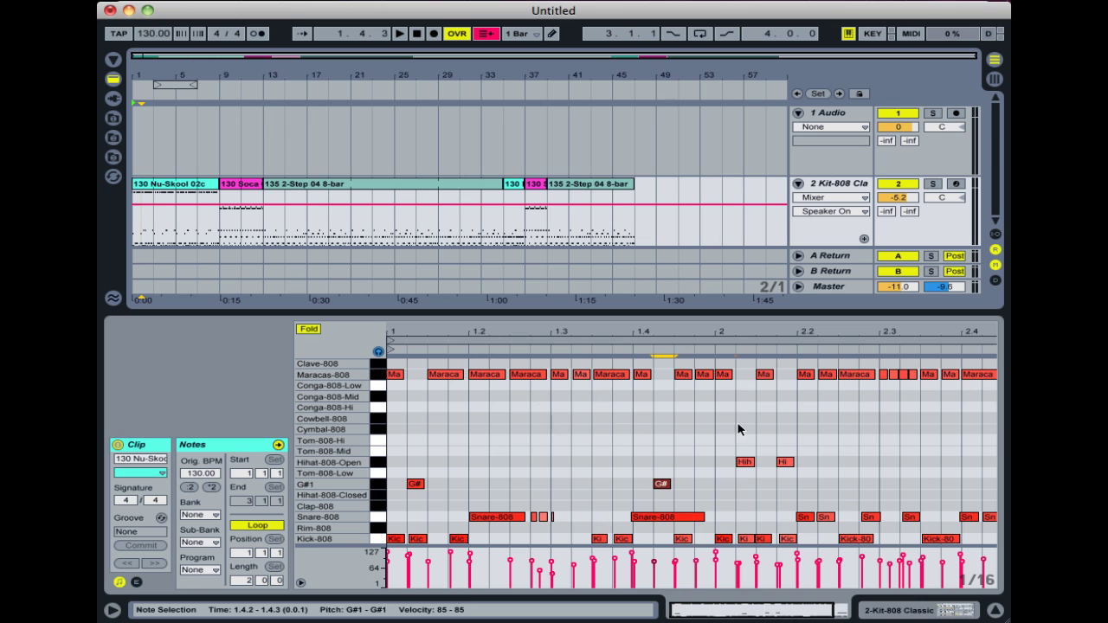
{"action": "left_click", "coordinate": [743, 462]}
{"action": "left_click", "coordinate": [785, 462]}
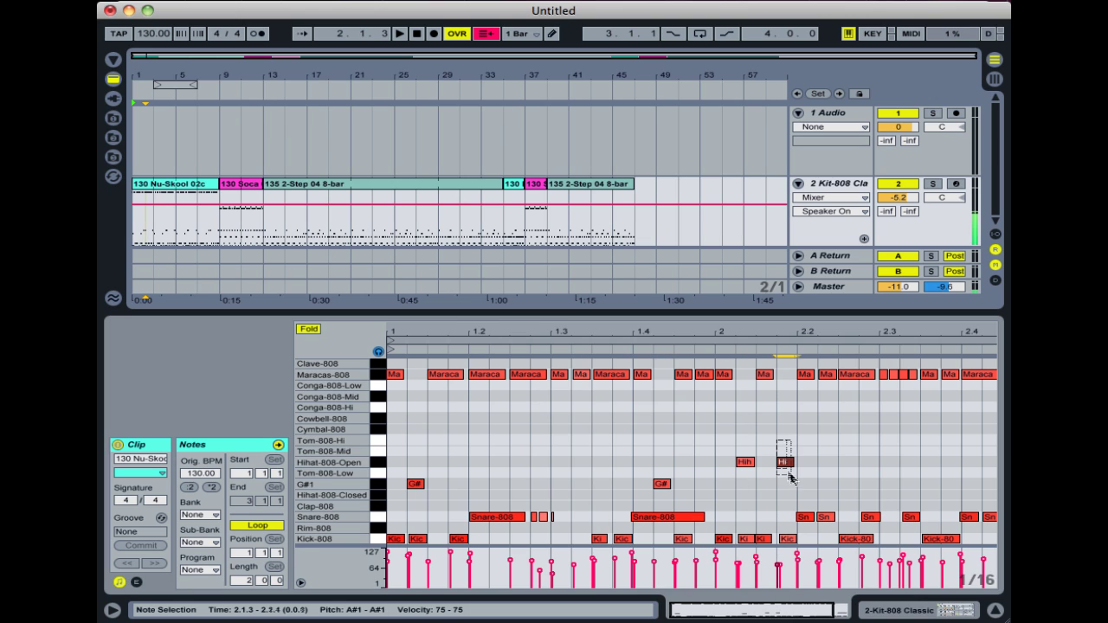
{"action": "left_click", "coordinate": [377, 352]}
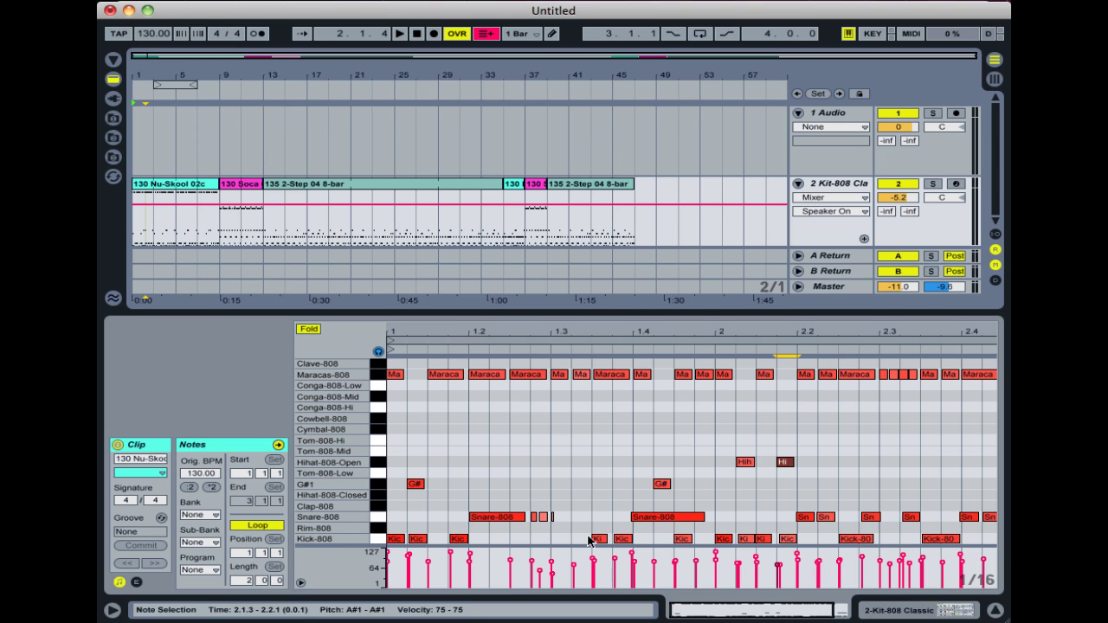
{"action": "left_click", "coordinate": [179, 187]}
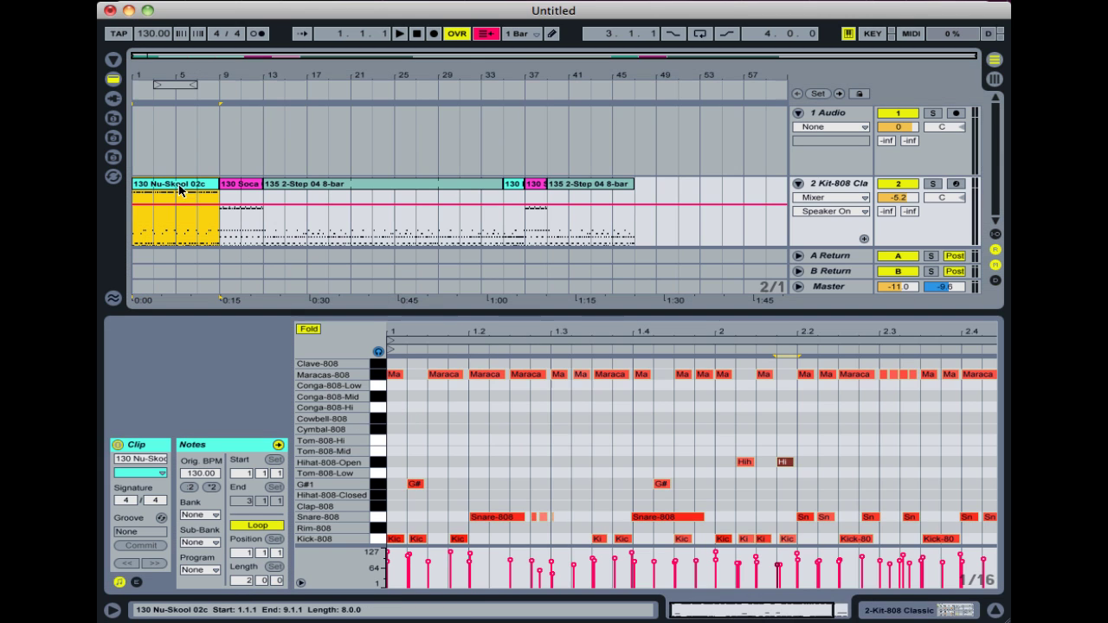
Step: Play and stop the edited loop, then switch between Arrangement and Session views
{"action": "key", "text": "space"}
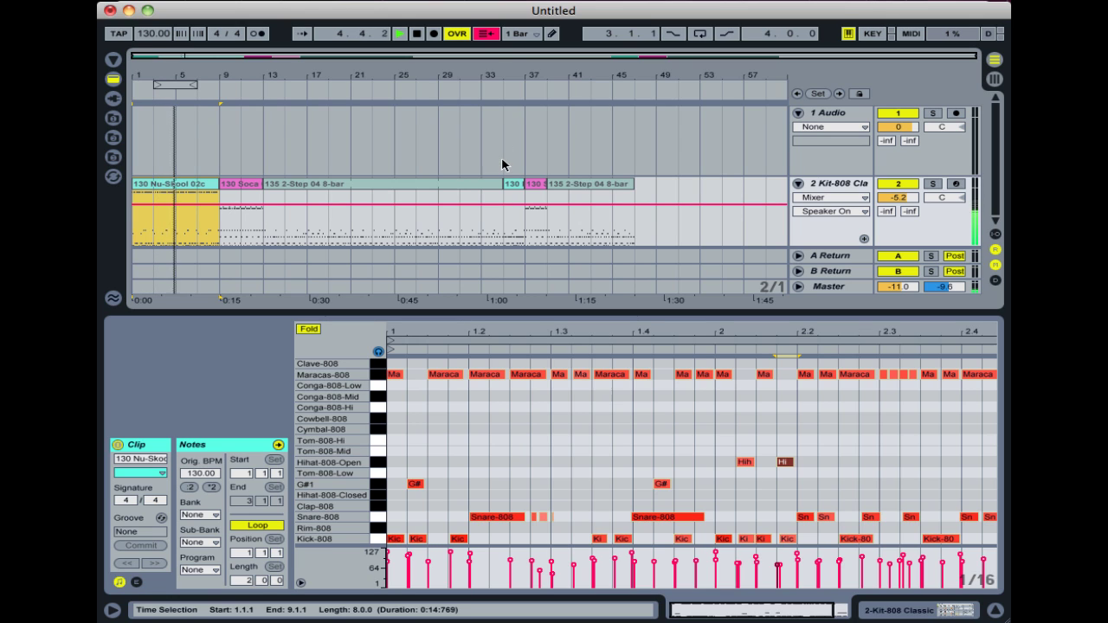
{"action": "key", "text": "space"}
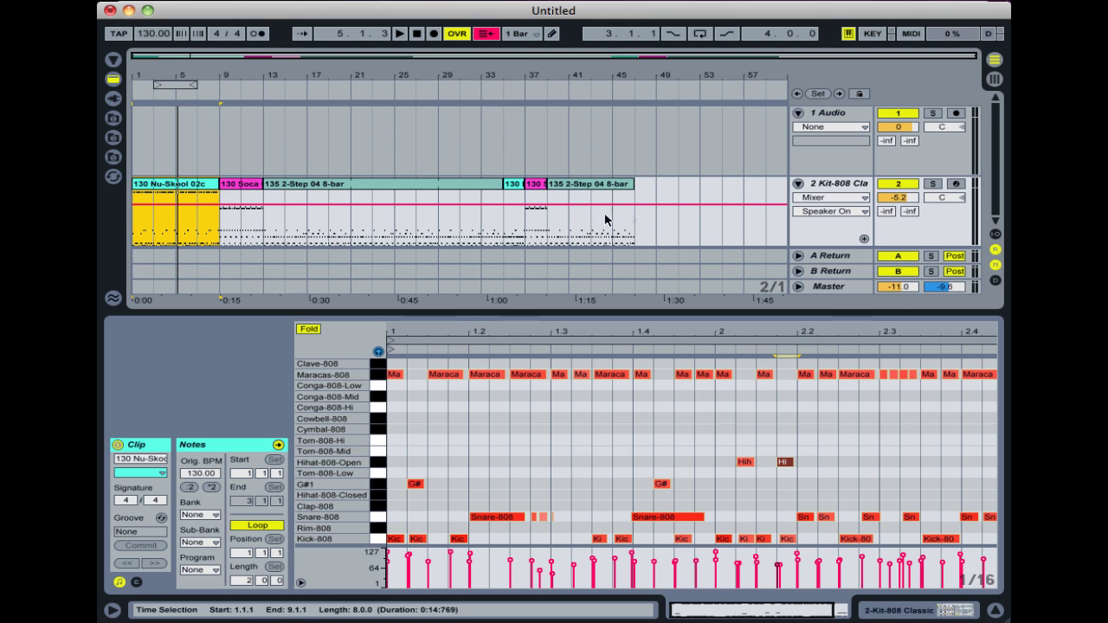
{"action": "key", "text": "Tab"}
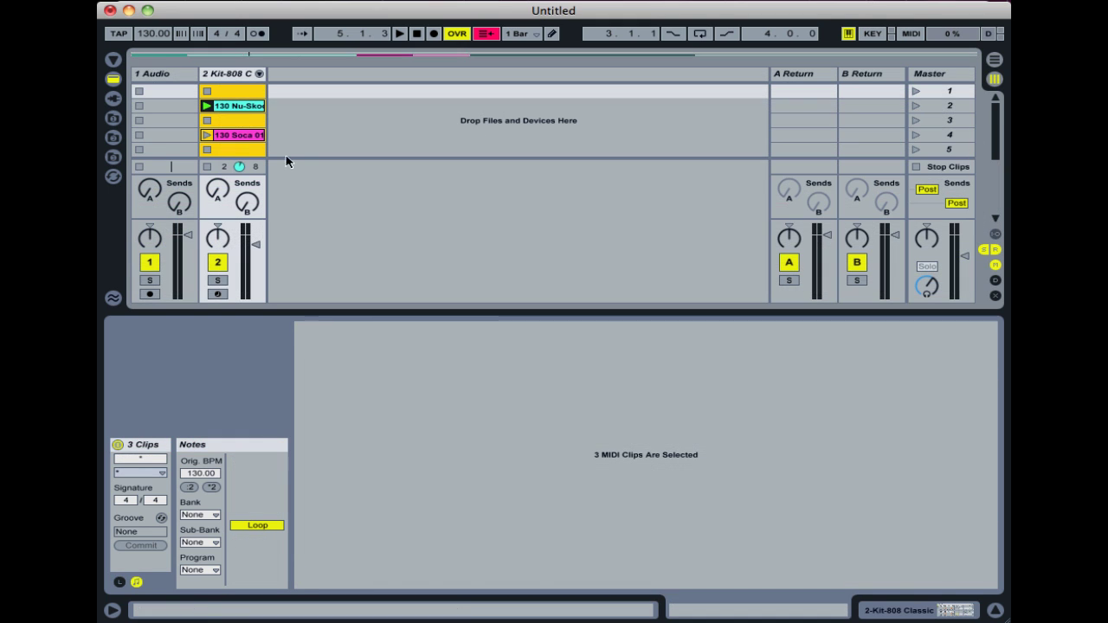
{"action": "key", "text": "Tab"}
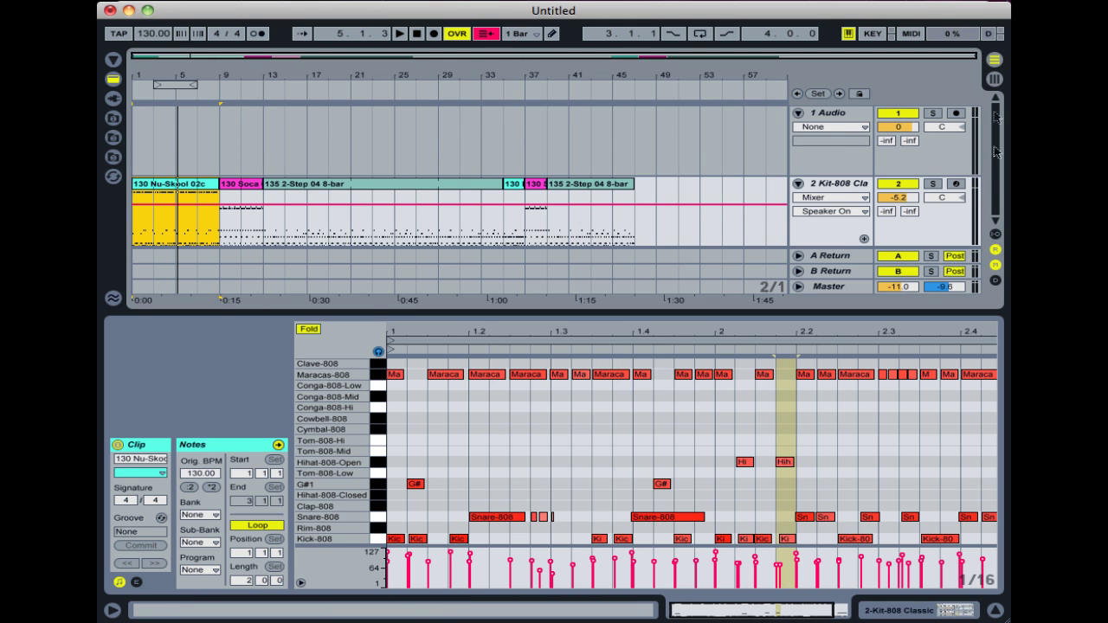
{"action": "key", "text": "Tab"}
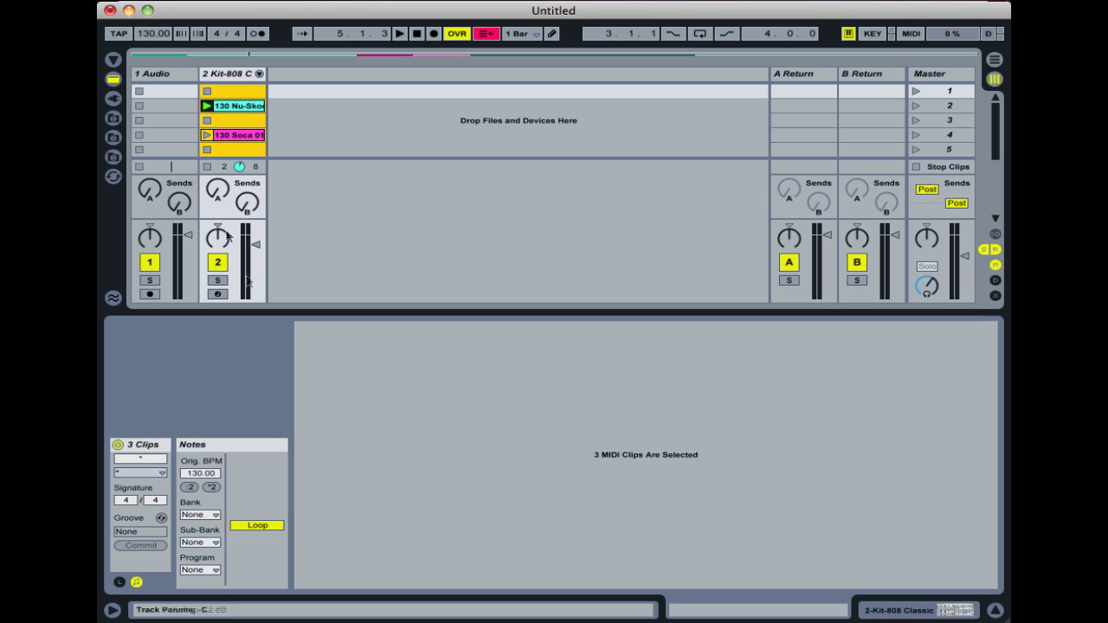
{"action": "key", "text": "Tab"}
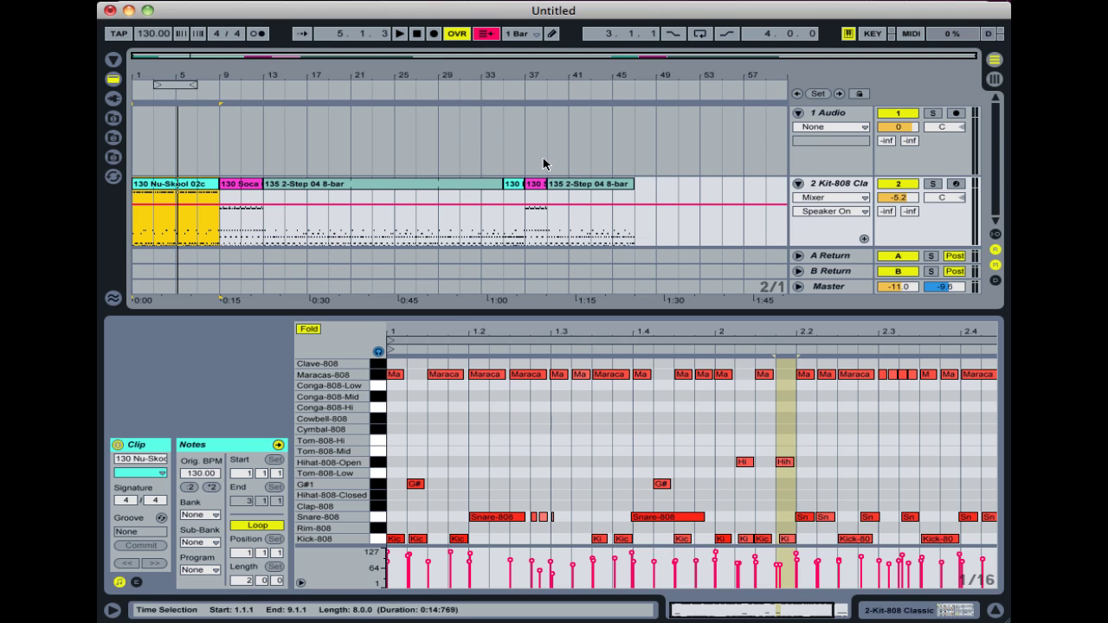
{"action": "key", "text": "Tab"}
Step: Stop the 130 Nu-Skool session clip and play the arrangement from the start
{"action": "left_click", "coordinate": [230, 105]}
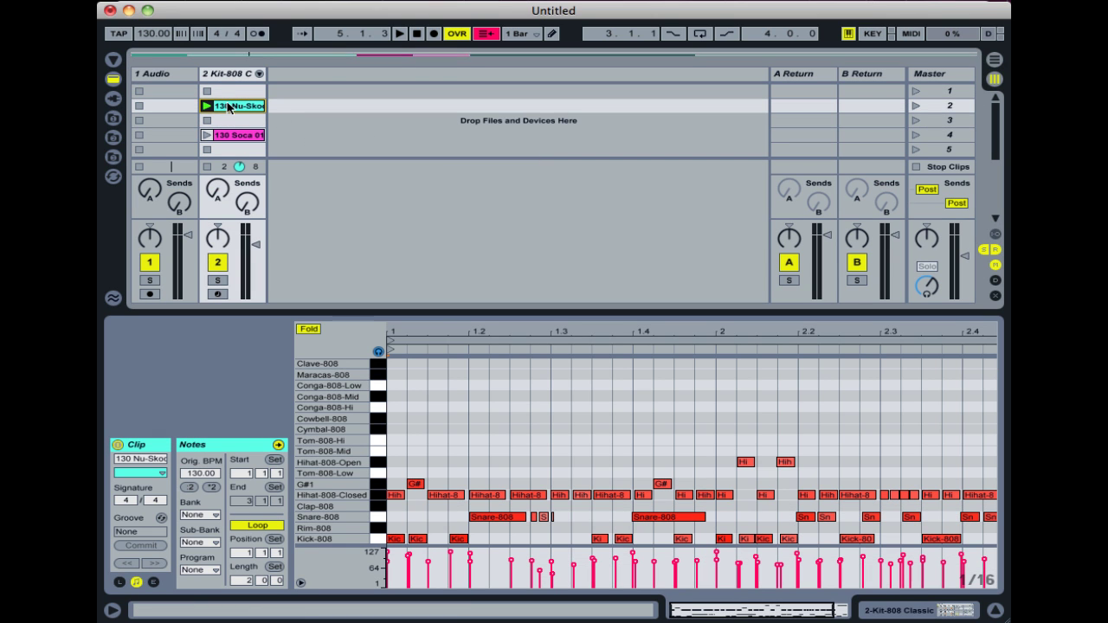
{"action": "left_click", "coordinate": [207, 91]}
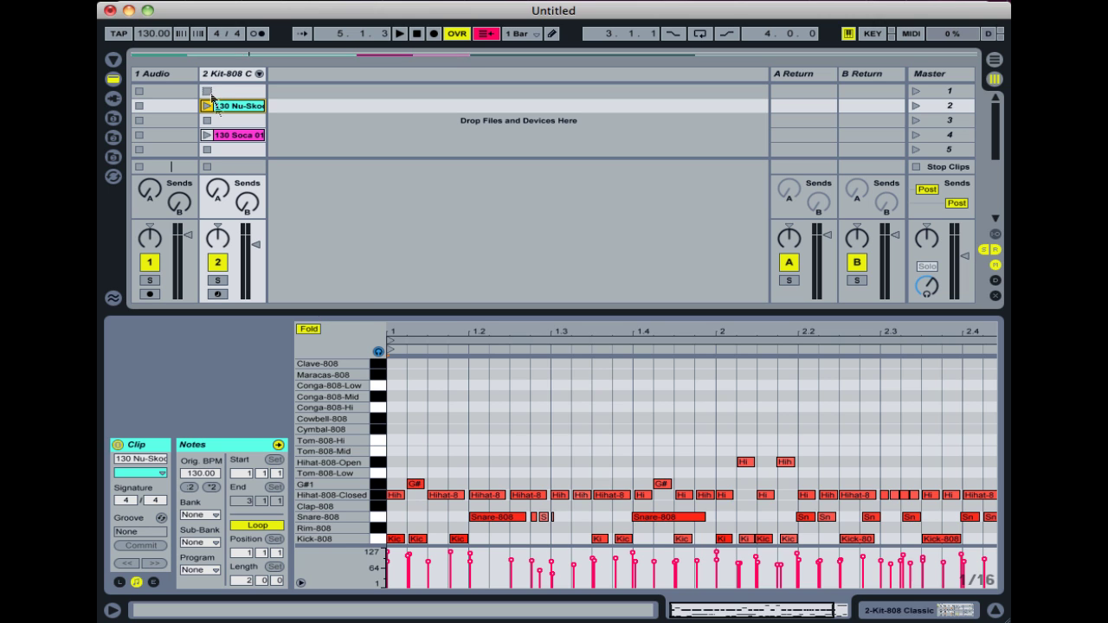
{"action": "key", "text": "Tab"}
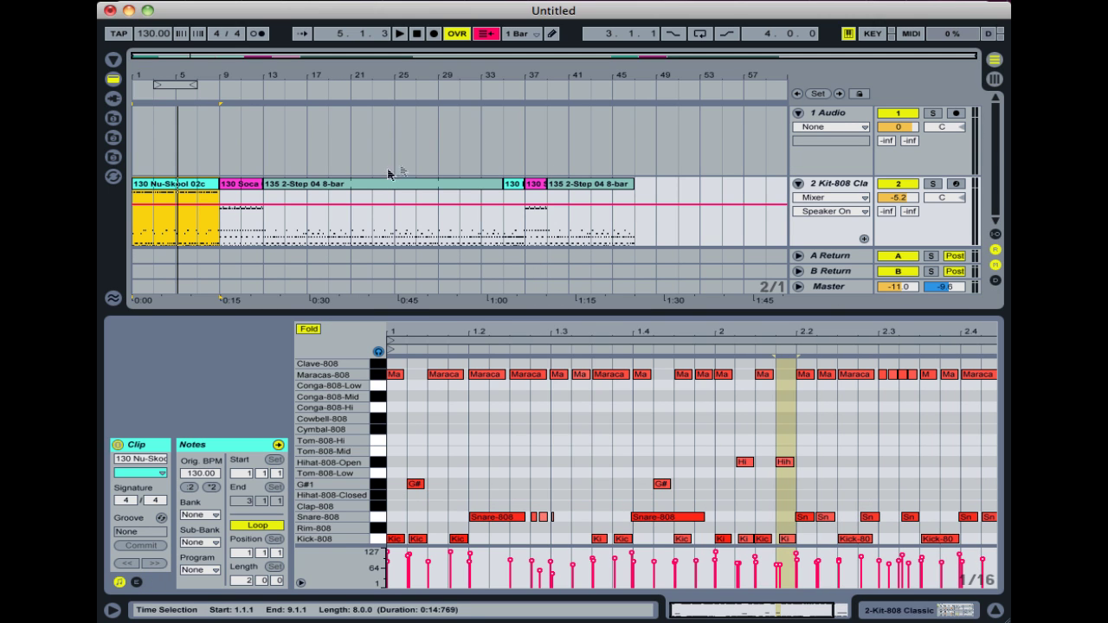
{"action": "key", "text": "space"}
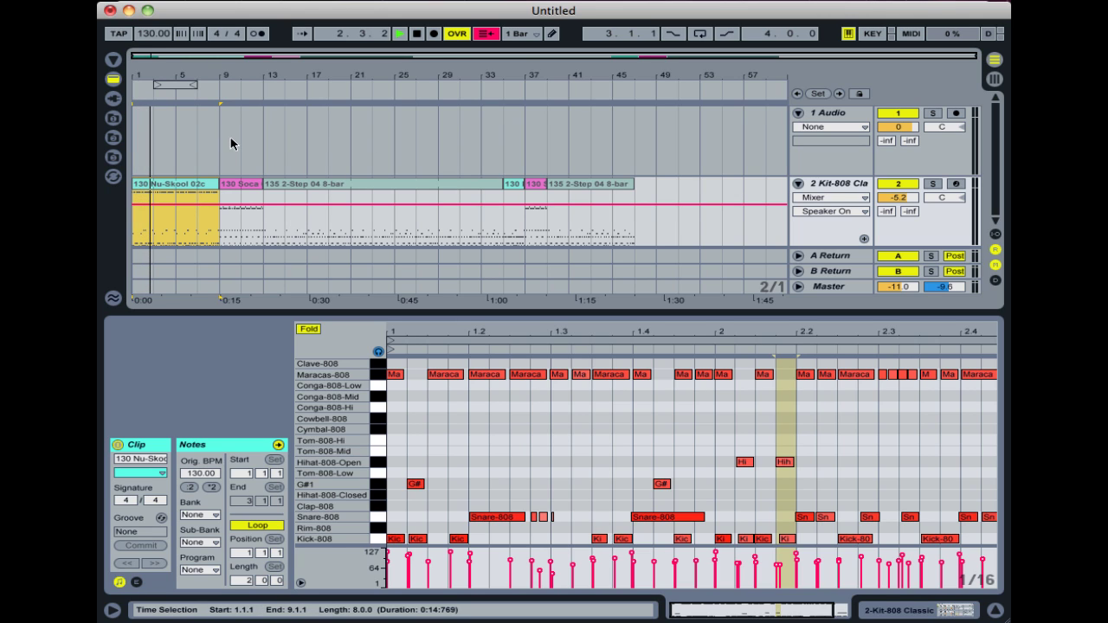
Step: Use Back to Arrangement, zoom into the timeline start, and play from bar 1
{"action": "key", "text": "space"}
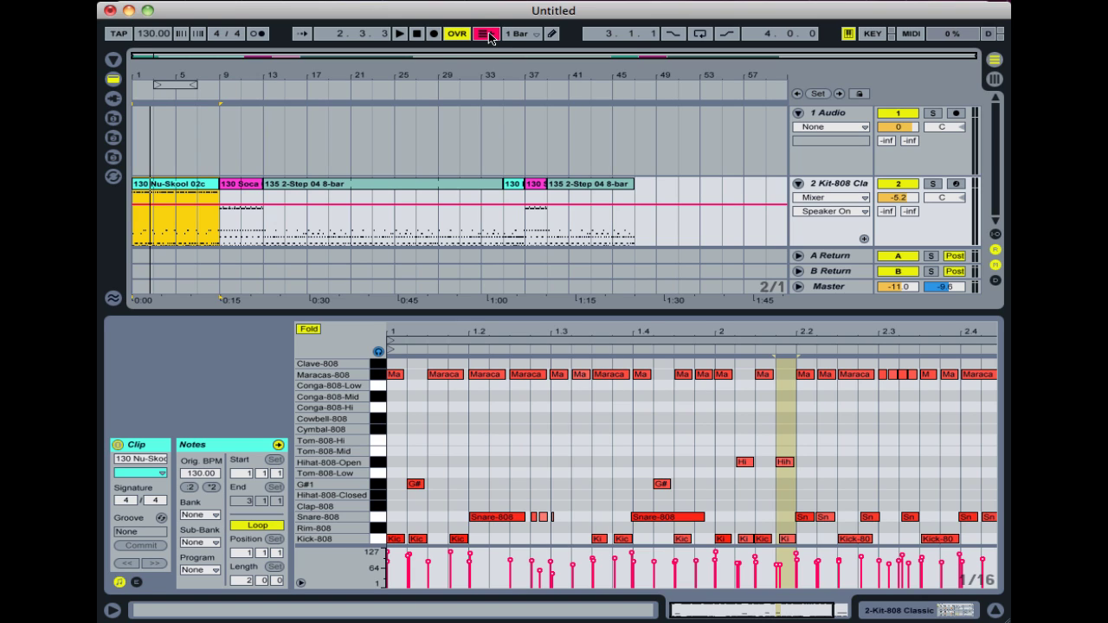
{"action": "left_click", "coordinate": [487, 35]}
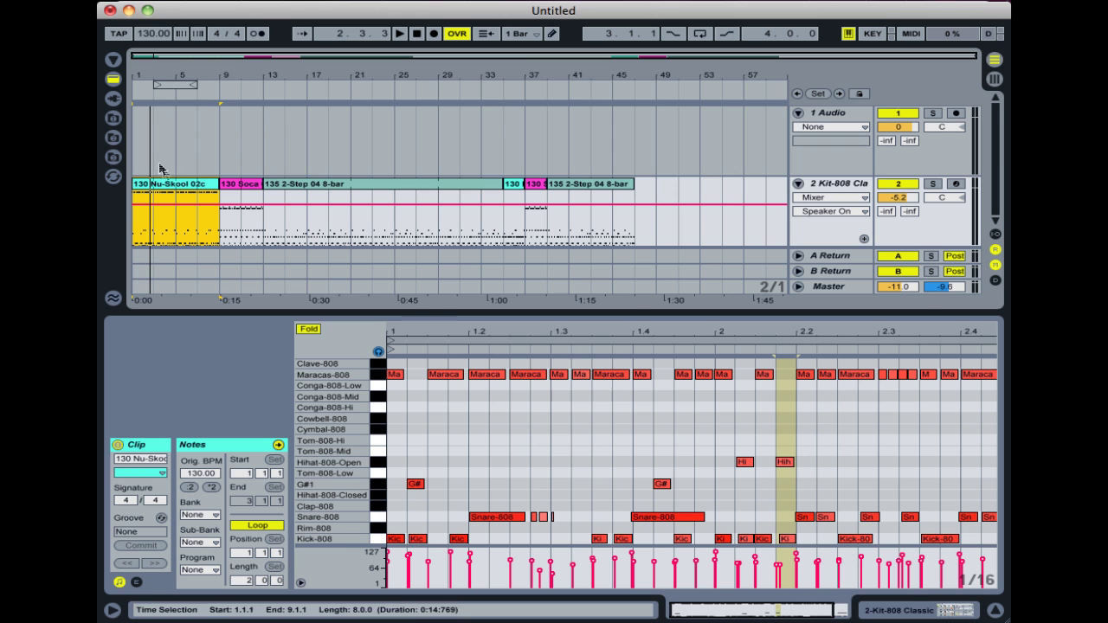
{"action": "key", "text": "plus"}
{"action": "key", "text": "space"}
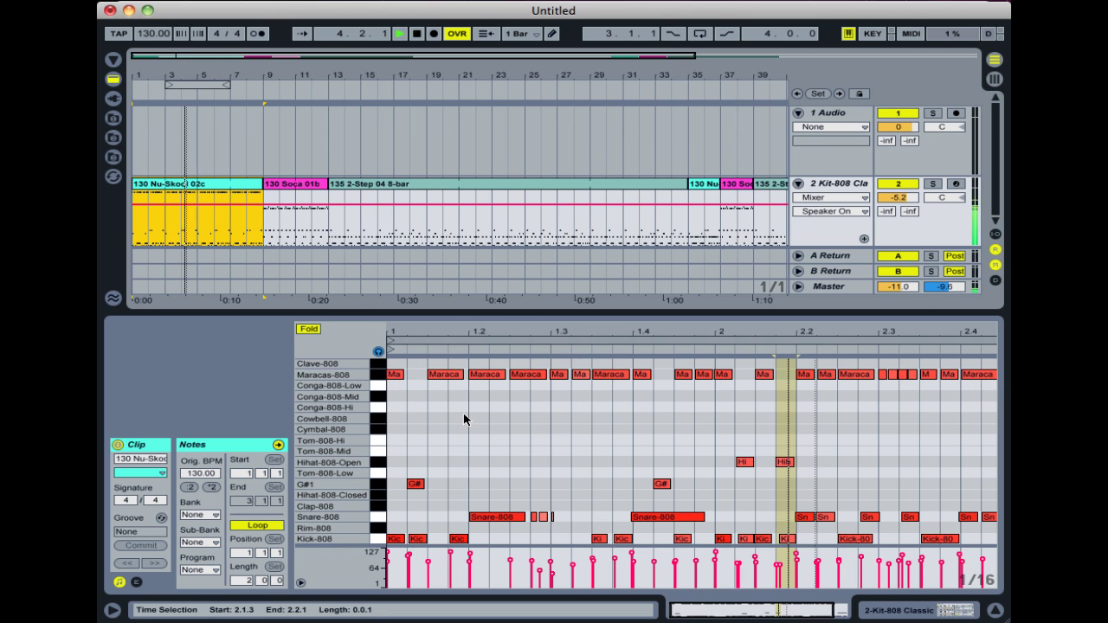
Step: Move the Maracas-808 notes back to Hihat-808-Closed, enlarge the conga rows, and open 130 Soca 01b
{"action": "left_click", "coordinate": [378, 374]}
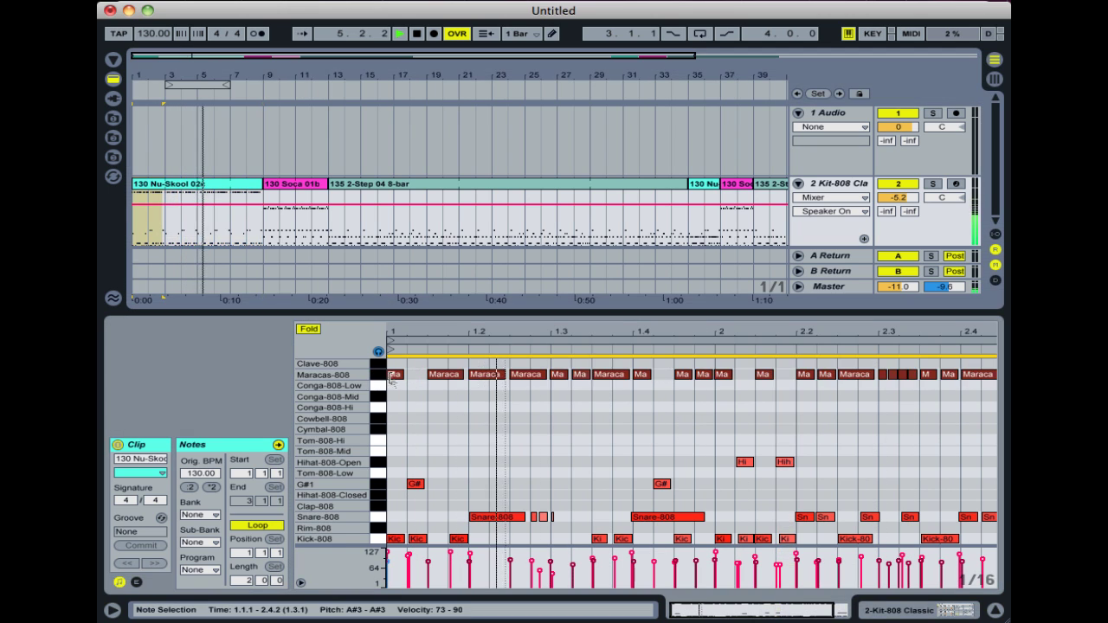
{"action": "left_click_drag", "start_coordinate": [394, 379], "coordinate": [391, 505]}
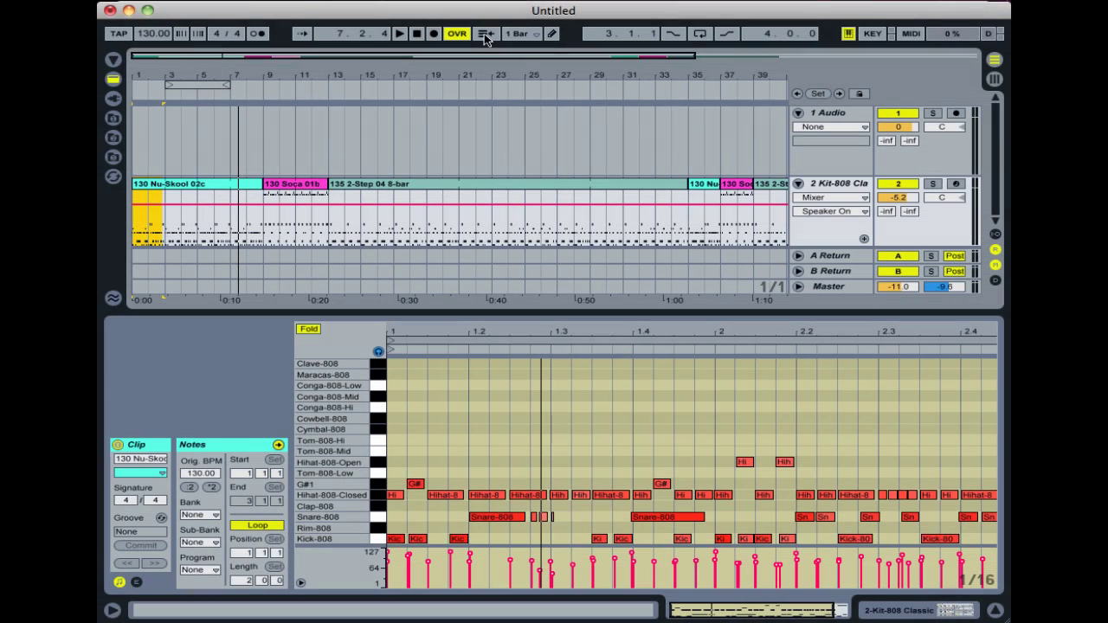
{"action": "left_click_drag", "start_coordinate": [337, 402], "coordinate": [374, 516]}
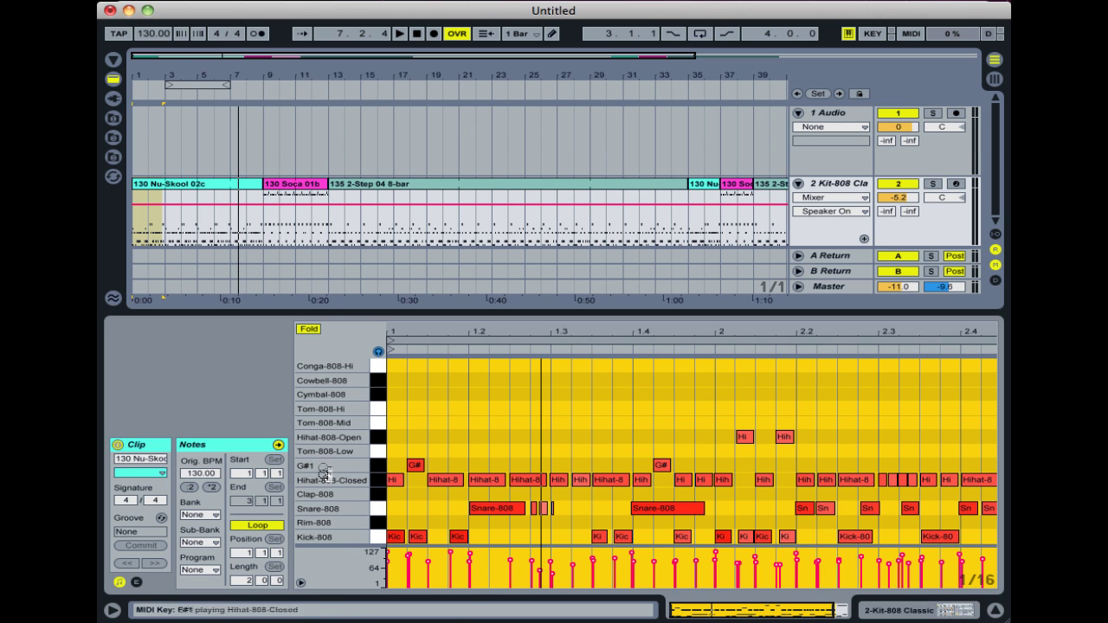
{"action": "left_click", "coordinate": [300, 187]}
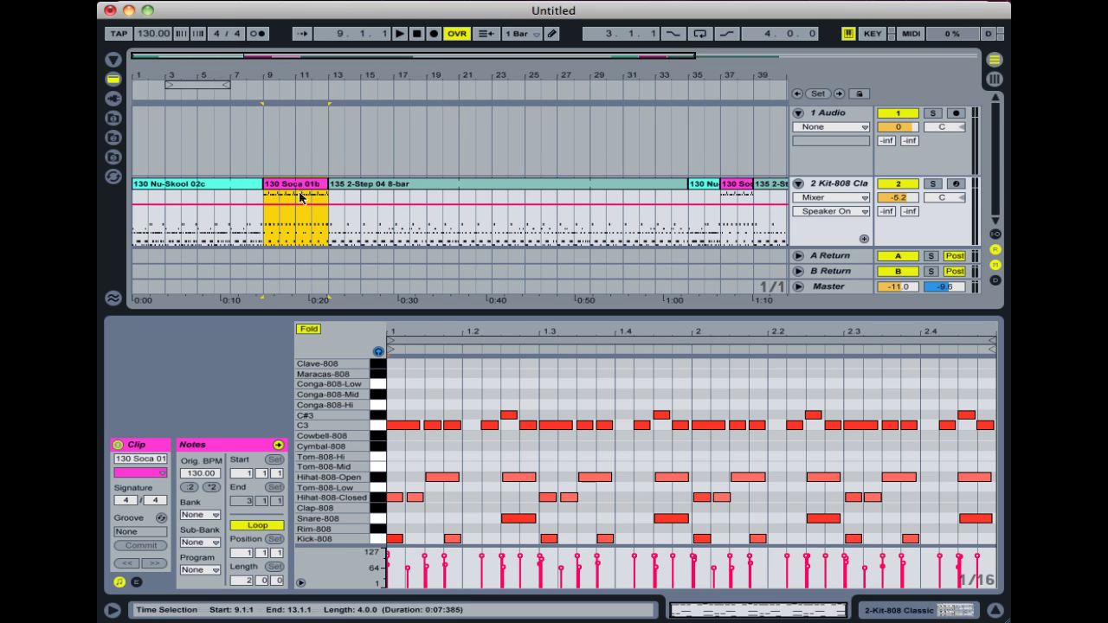
Step: Launch 130 Soca 01 in Session view and compare its notes with Kit-808 pads C2–D#3
{"action": "key", "text": "Tab"}
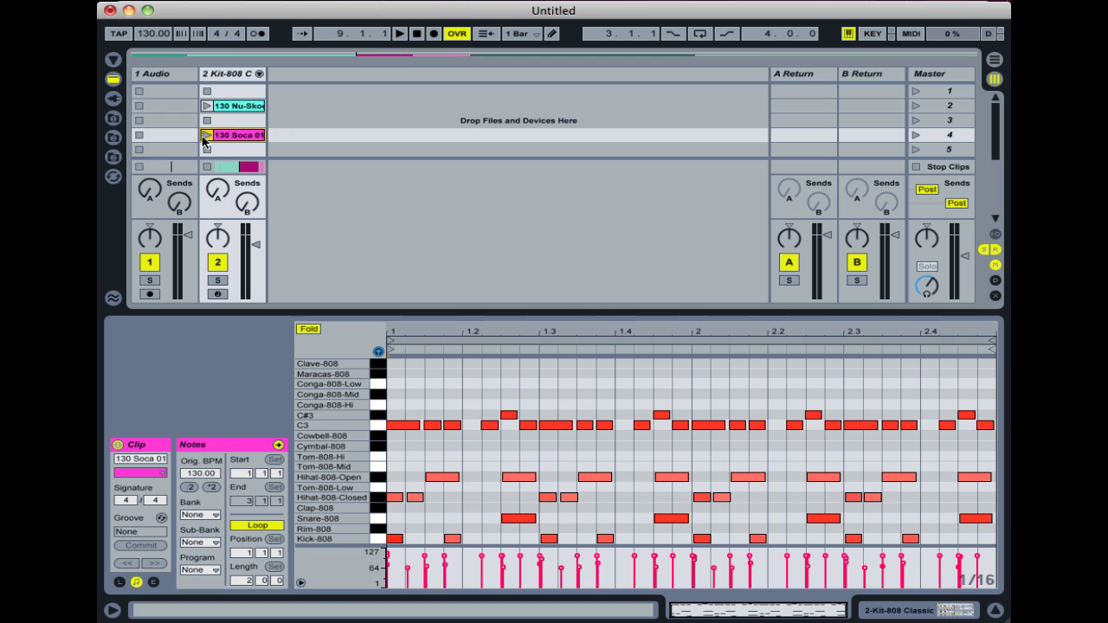
{"action": "left_click", "coordinate": [205, 136]}
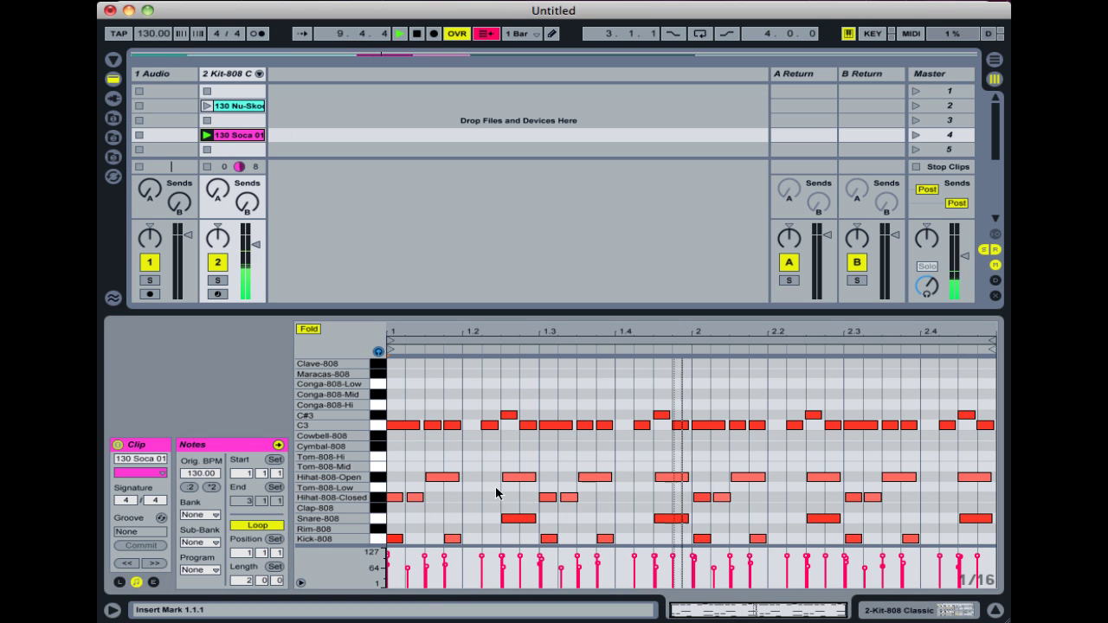
{"action": "key", "text": "shift+Tab"}
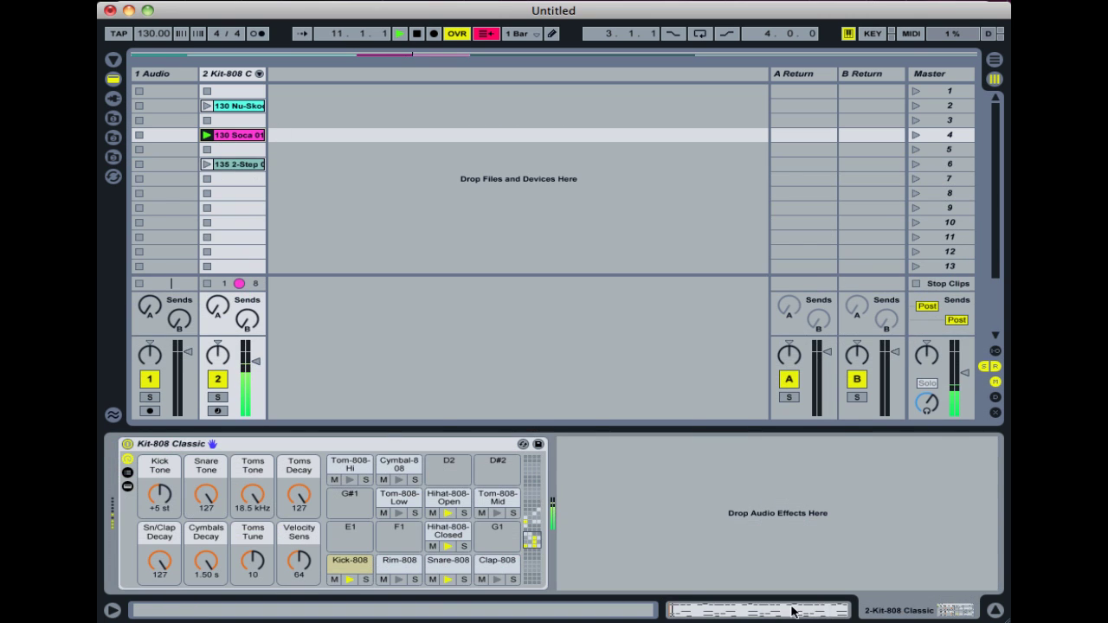
{"action": "left_click", "coordinate": [793, 611]}
{"action": "key", "text": "shift+Tab"}
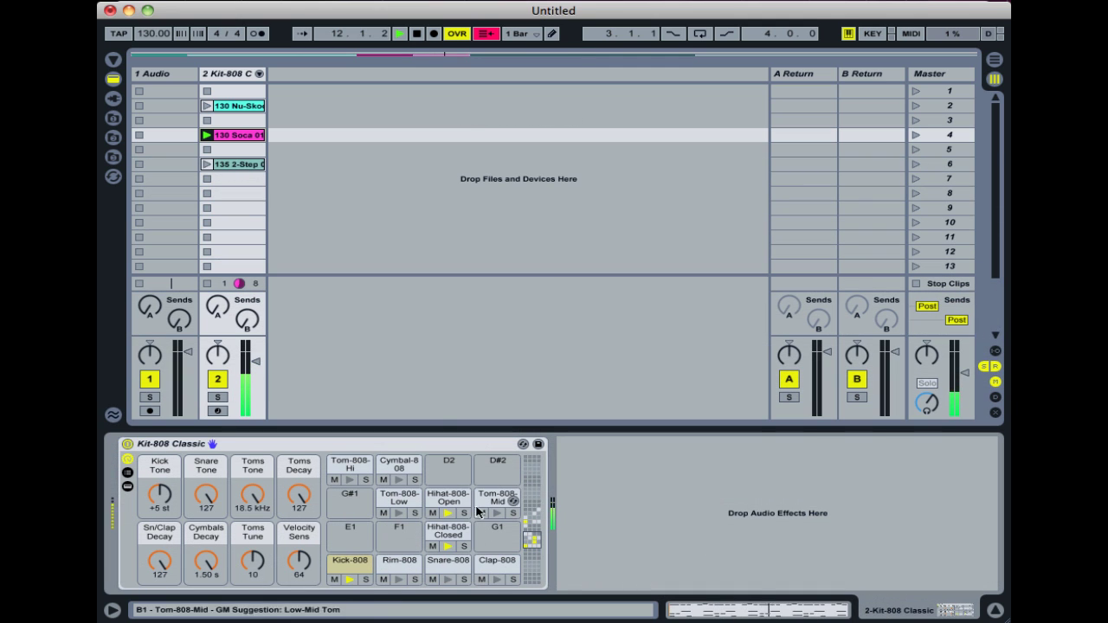
{"action": "left_click", "coordinate": [763, 610]}
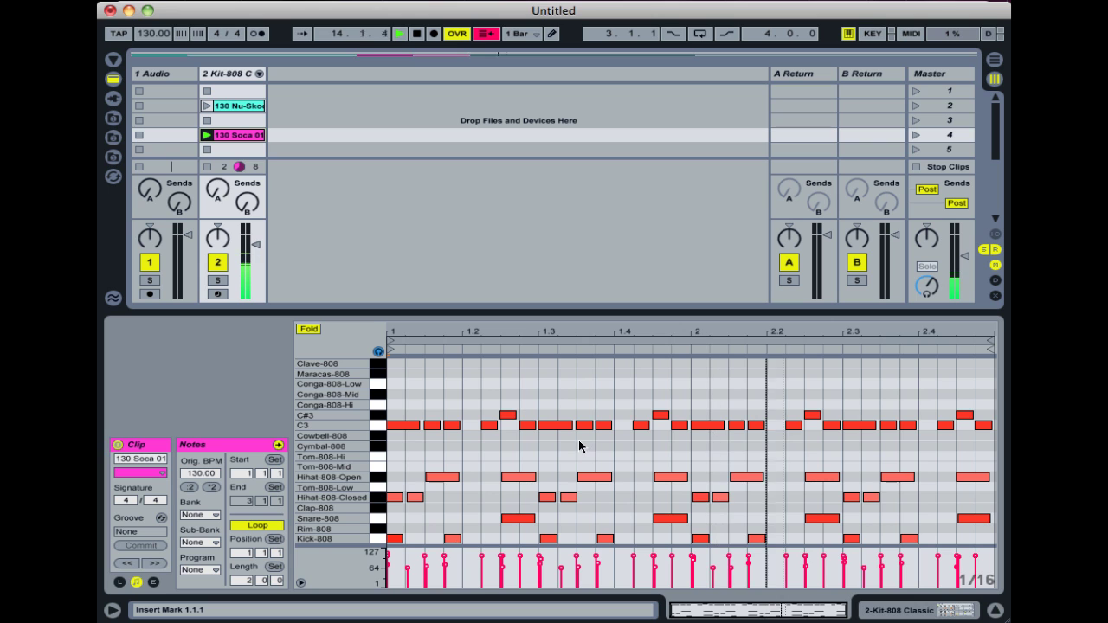
{"action": "left_click", "coordinate": [900, 611]}
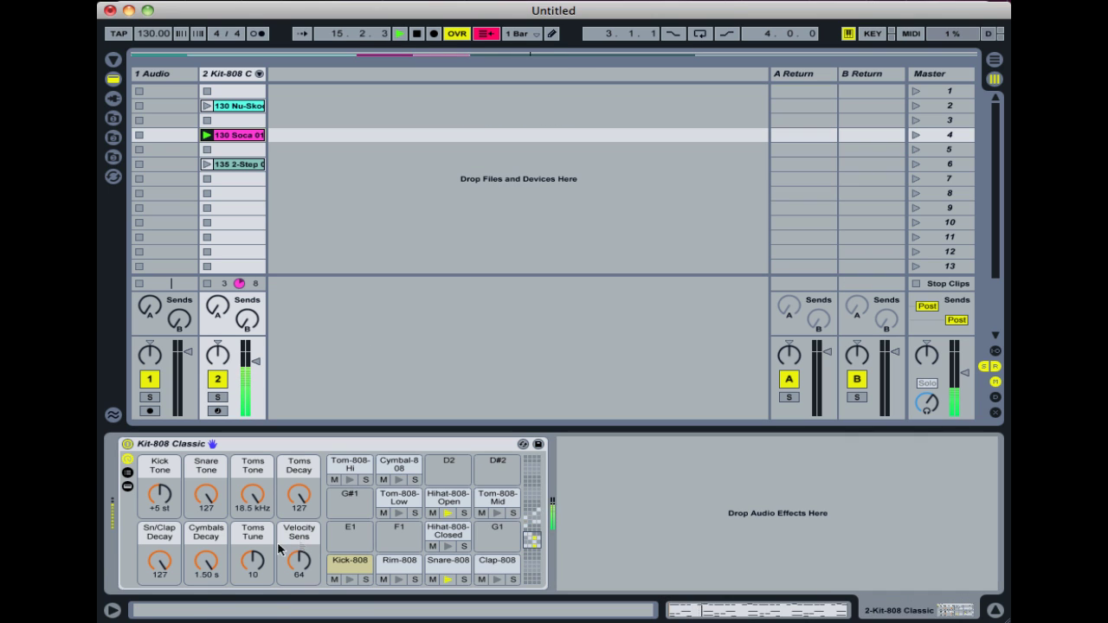
{"action": "left_click_drag", "start_coordinate": [531, 542], "coordinate": [531, 526]}
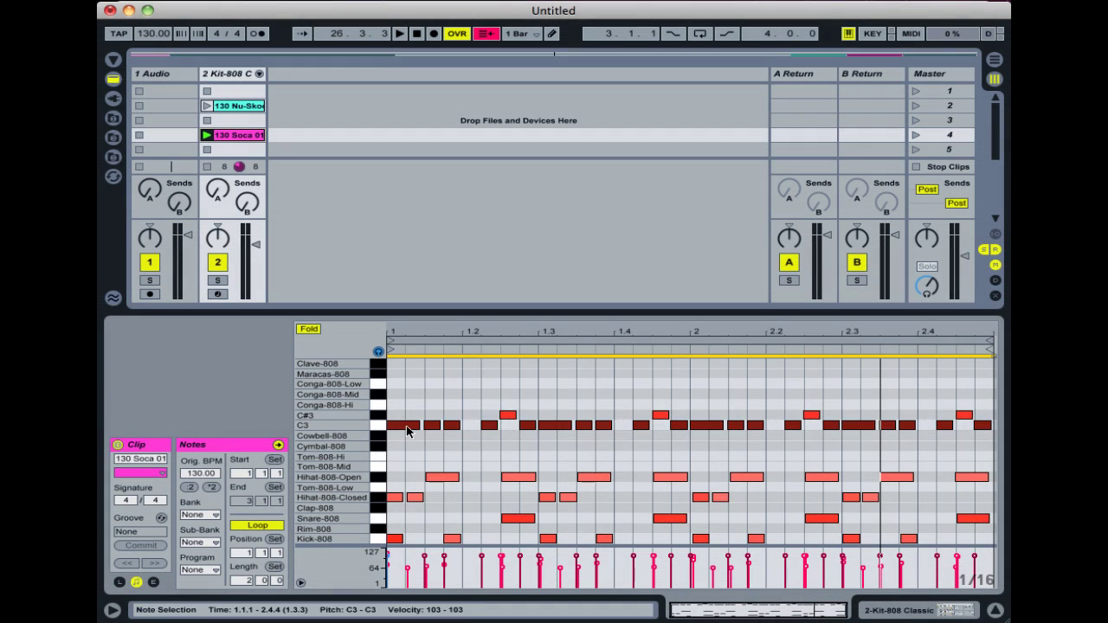
{"action": "key", "text": "Up"}
{"action": "left_click", "coordinate": [378, 415]}
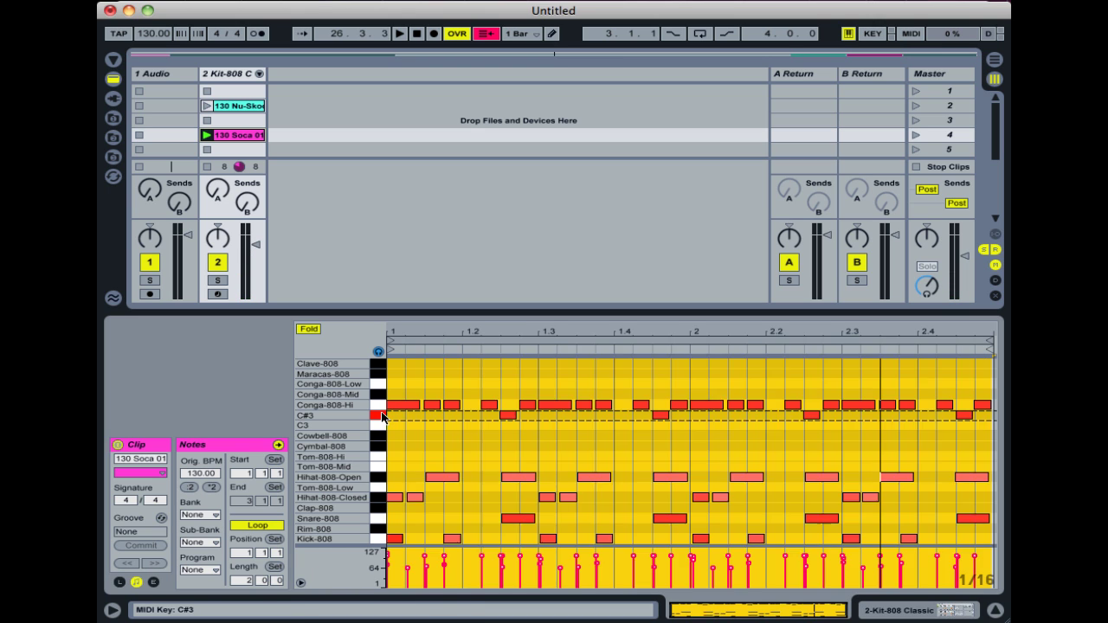
{"action": "key", "text": "Up"}
{"action": "key", "text": "Up"}
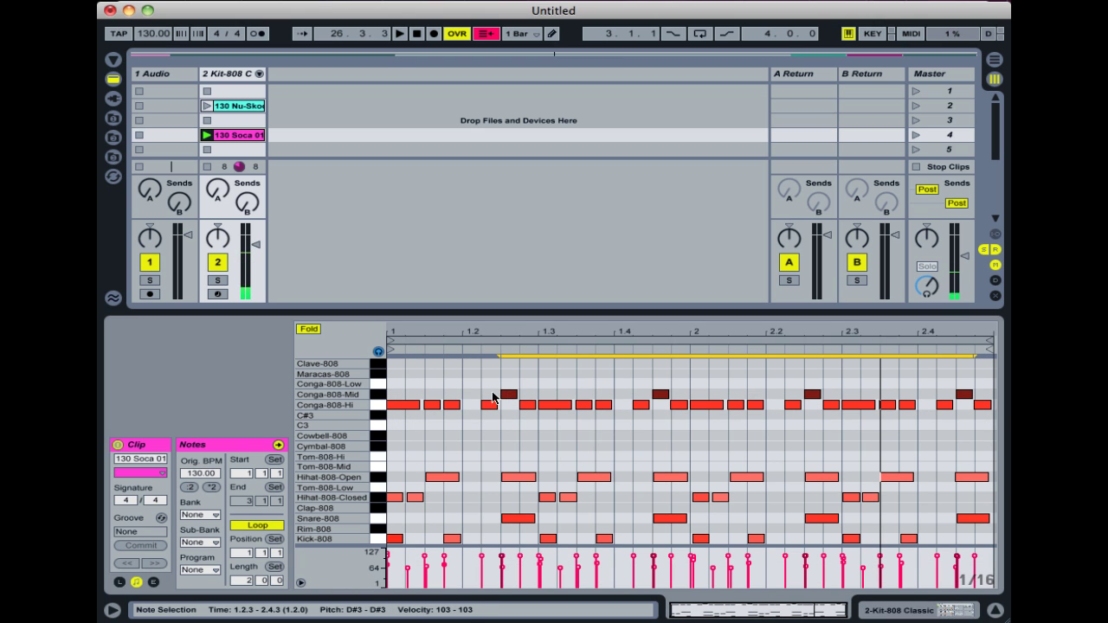
{"action": "left_click", "coordinate": [500, 373]}
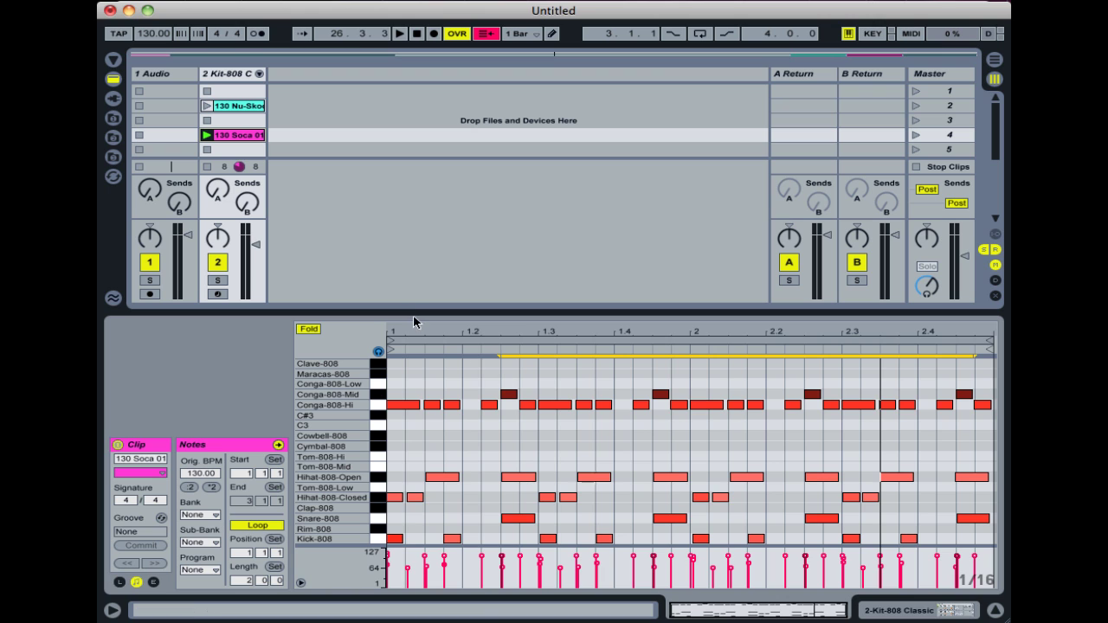
{"action": "key", "text": "space"}
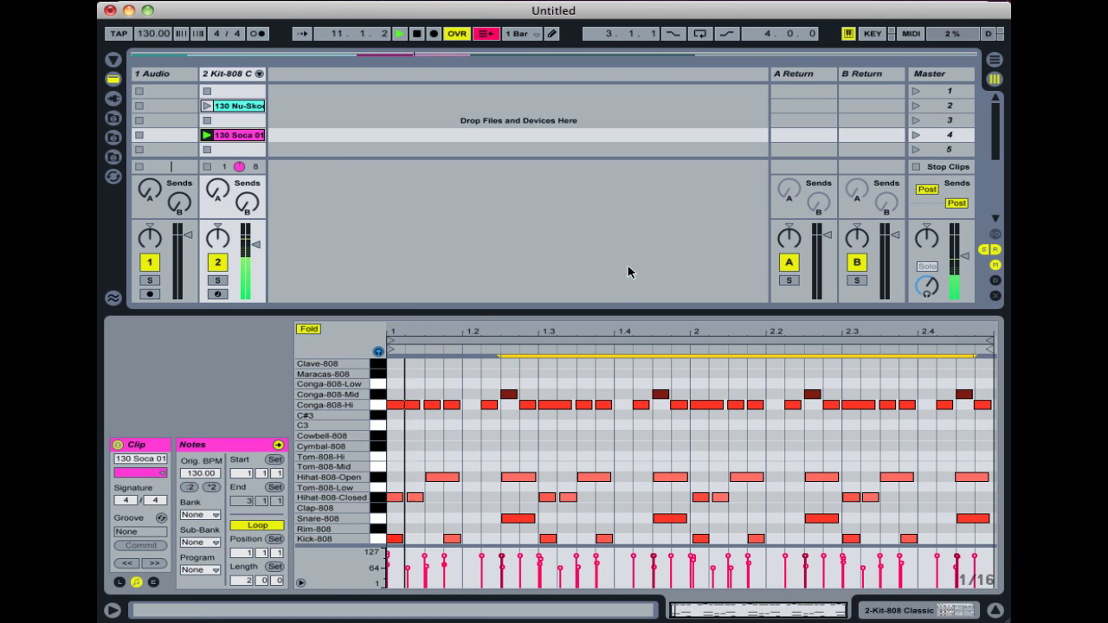
{"action": "key", "text": "space"}
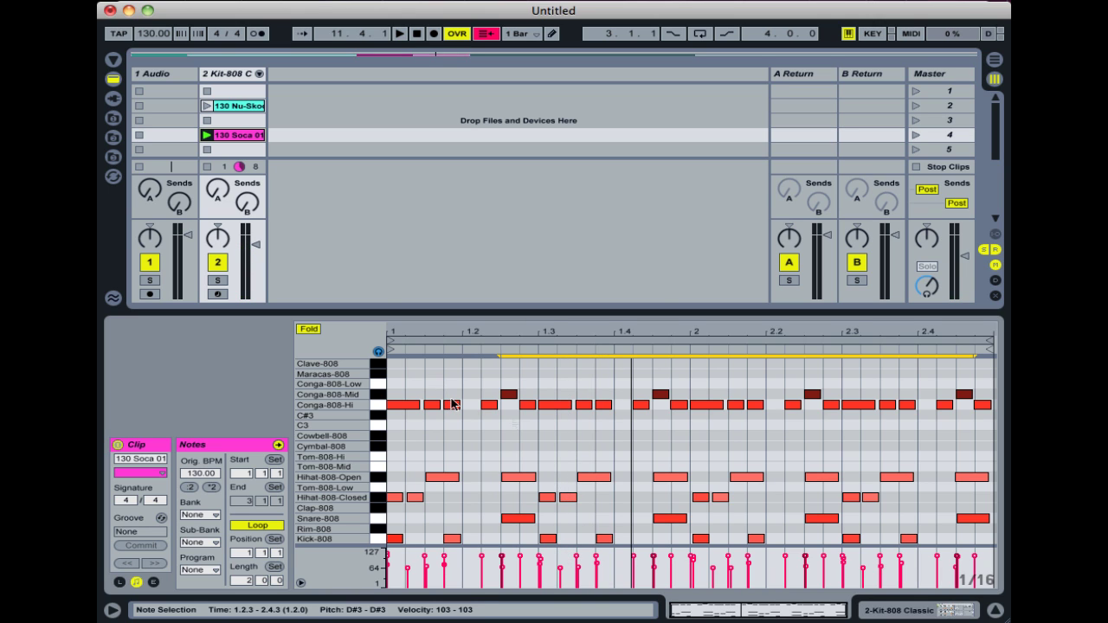
{"action": "key", "text": "Down"}
{"action": "key", "text": "Down"}
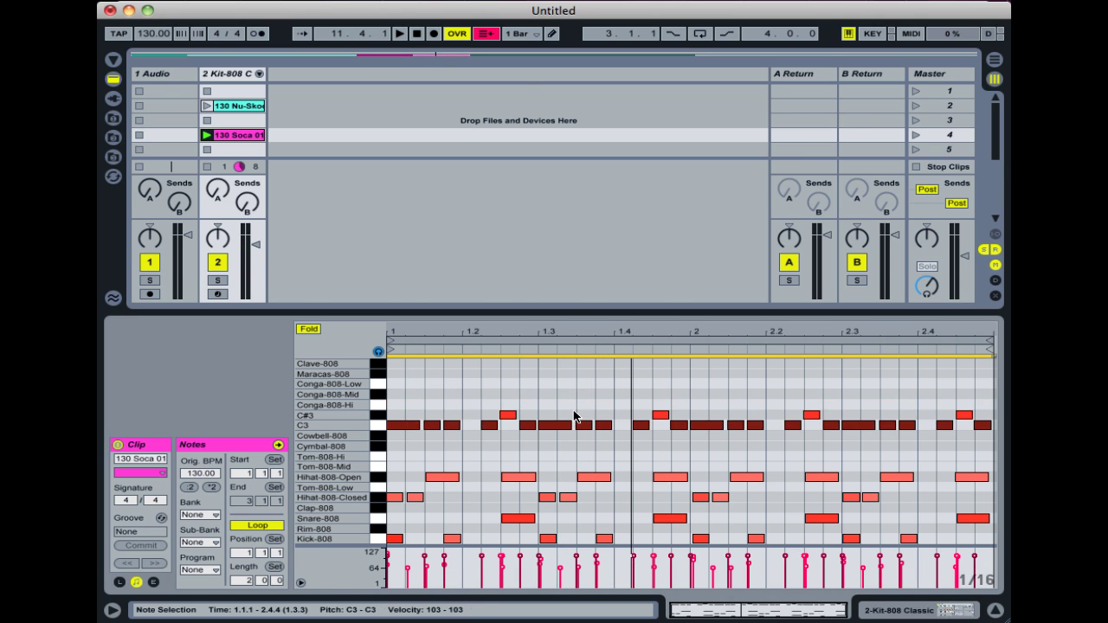
{"action": "key", "text": "Tab"}
Step: Drag Conga-808-Hi from D3 to C3 and Conga-808-Mid from D#3 to C#3, then select the Soca clips
{"action": "left_click", "coordinate": [401, 437]}
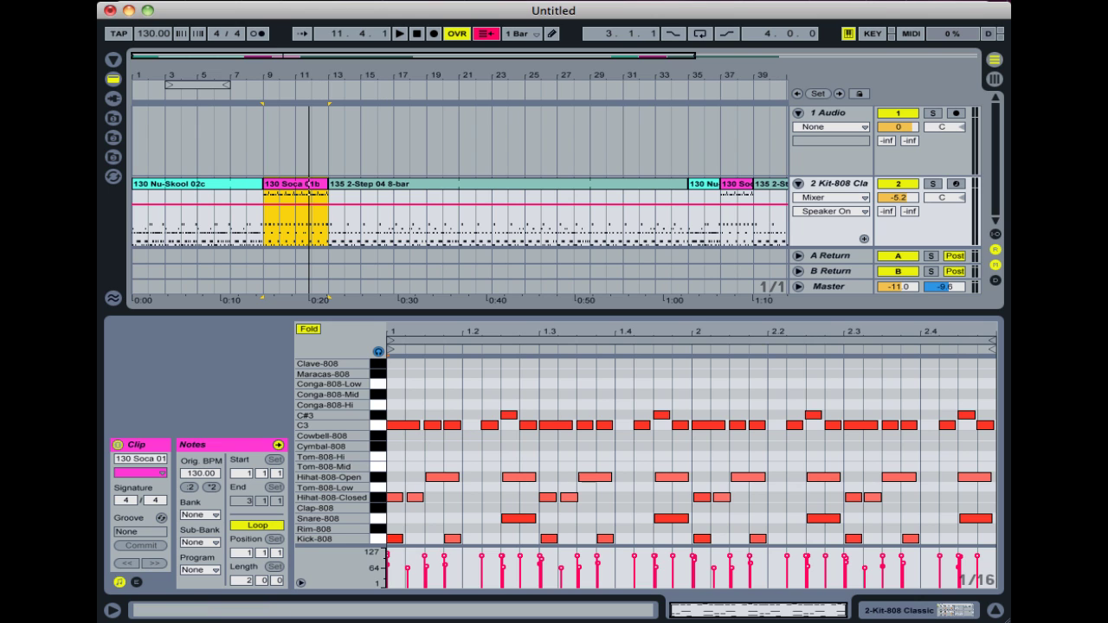
{"action": "left_click", "coordinate": [919, 609]}
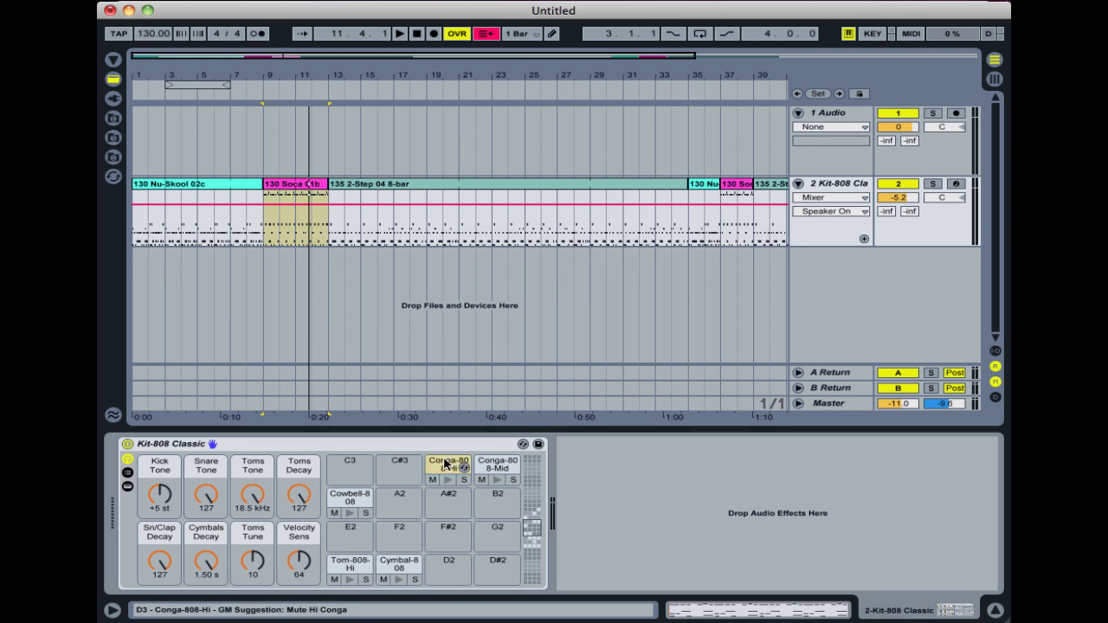
{"action": "left_click_drag", "start_coordinate": [445, 460], "coordinate": [349, 468]}
{"action": "left_click_drag", "start_coordinate": [491, 465], "coordinate": [398, 465]}
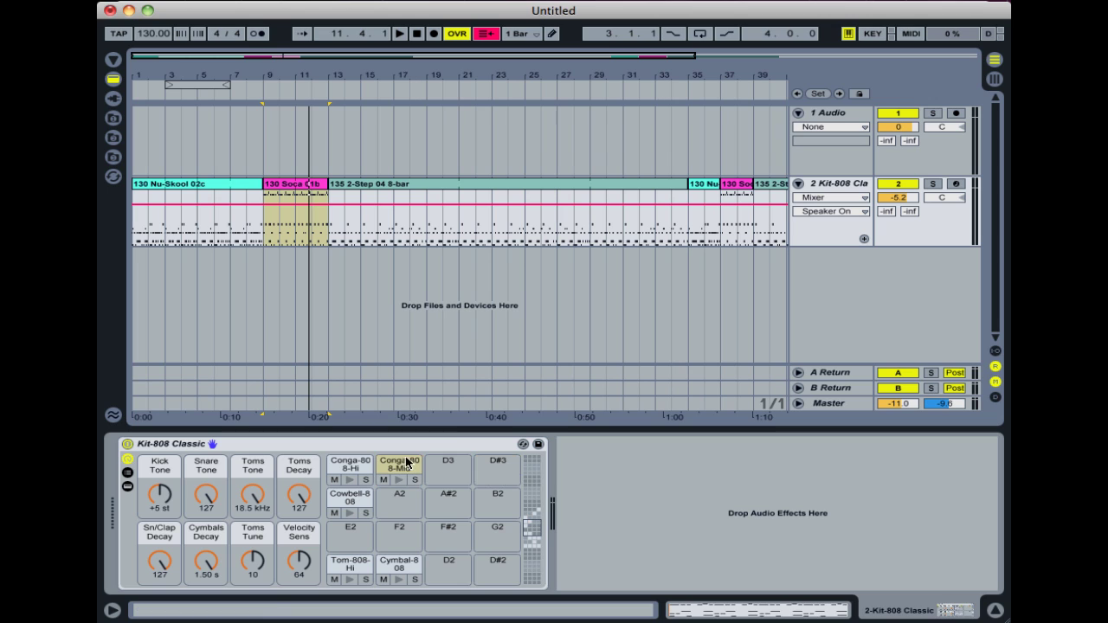
{"action": "left_click", "coordinate": [286, 184]}
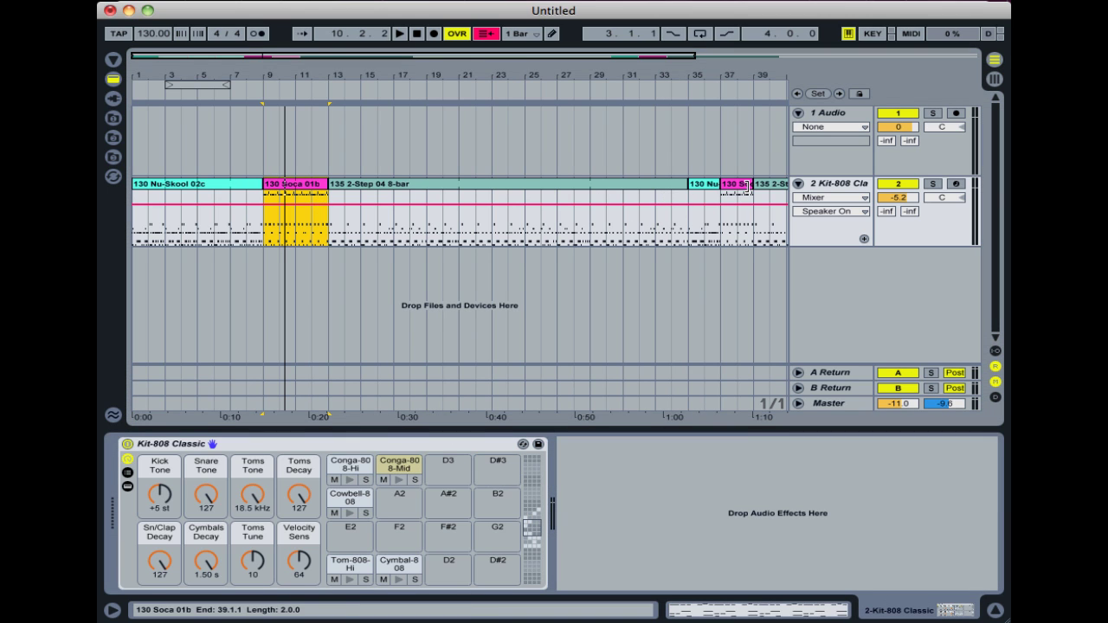
{"action": "left_click", "coordinate": [736, 185]}
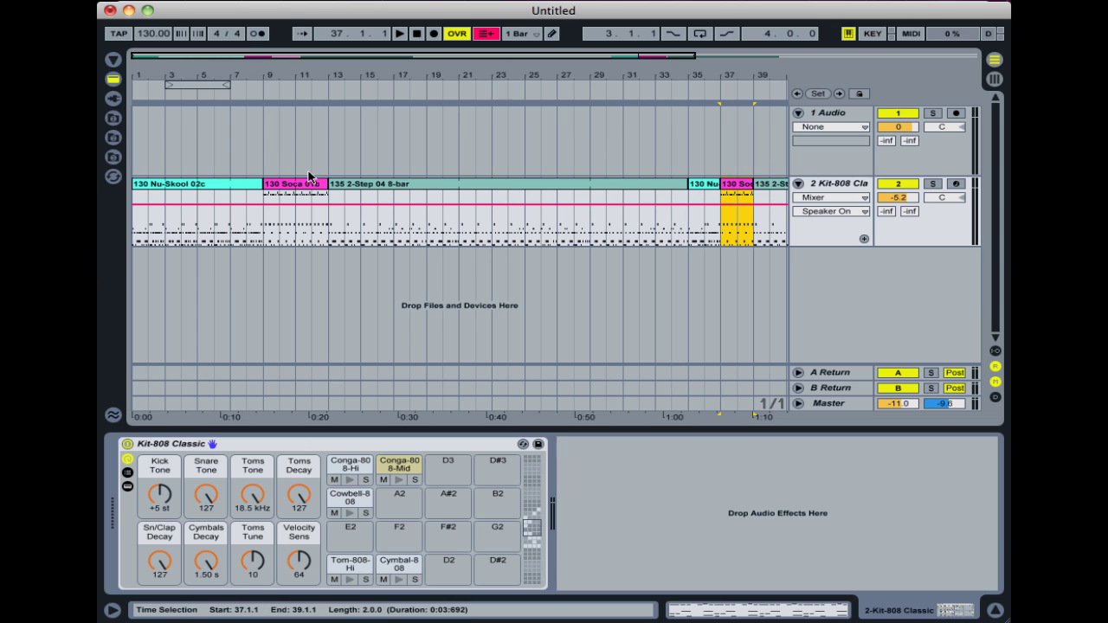